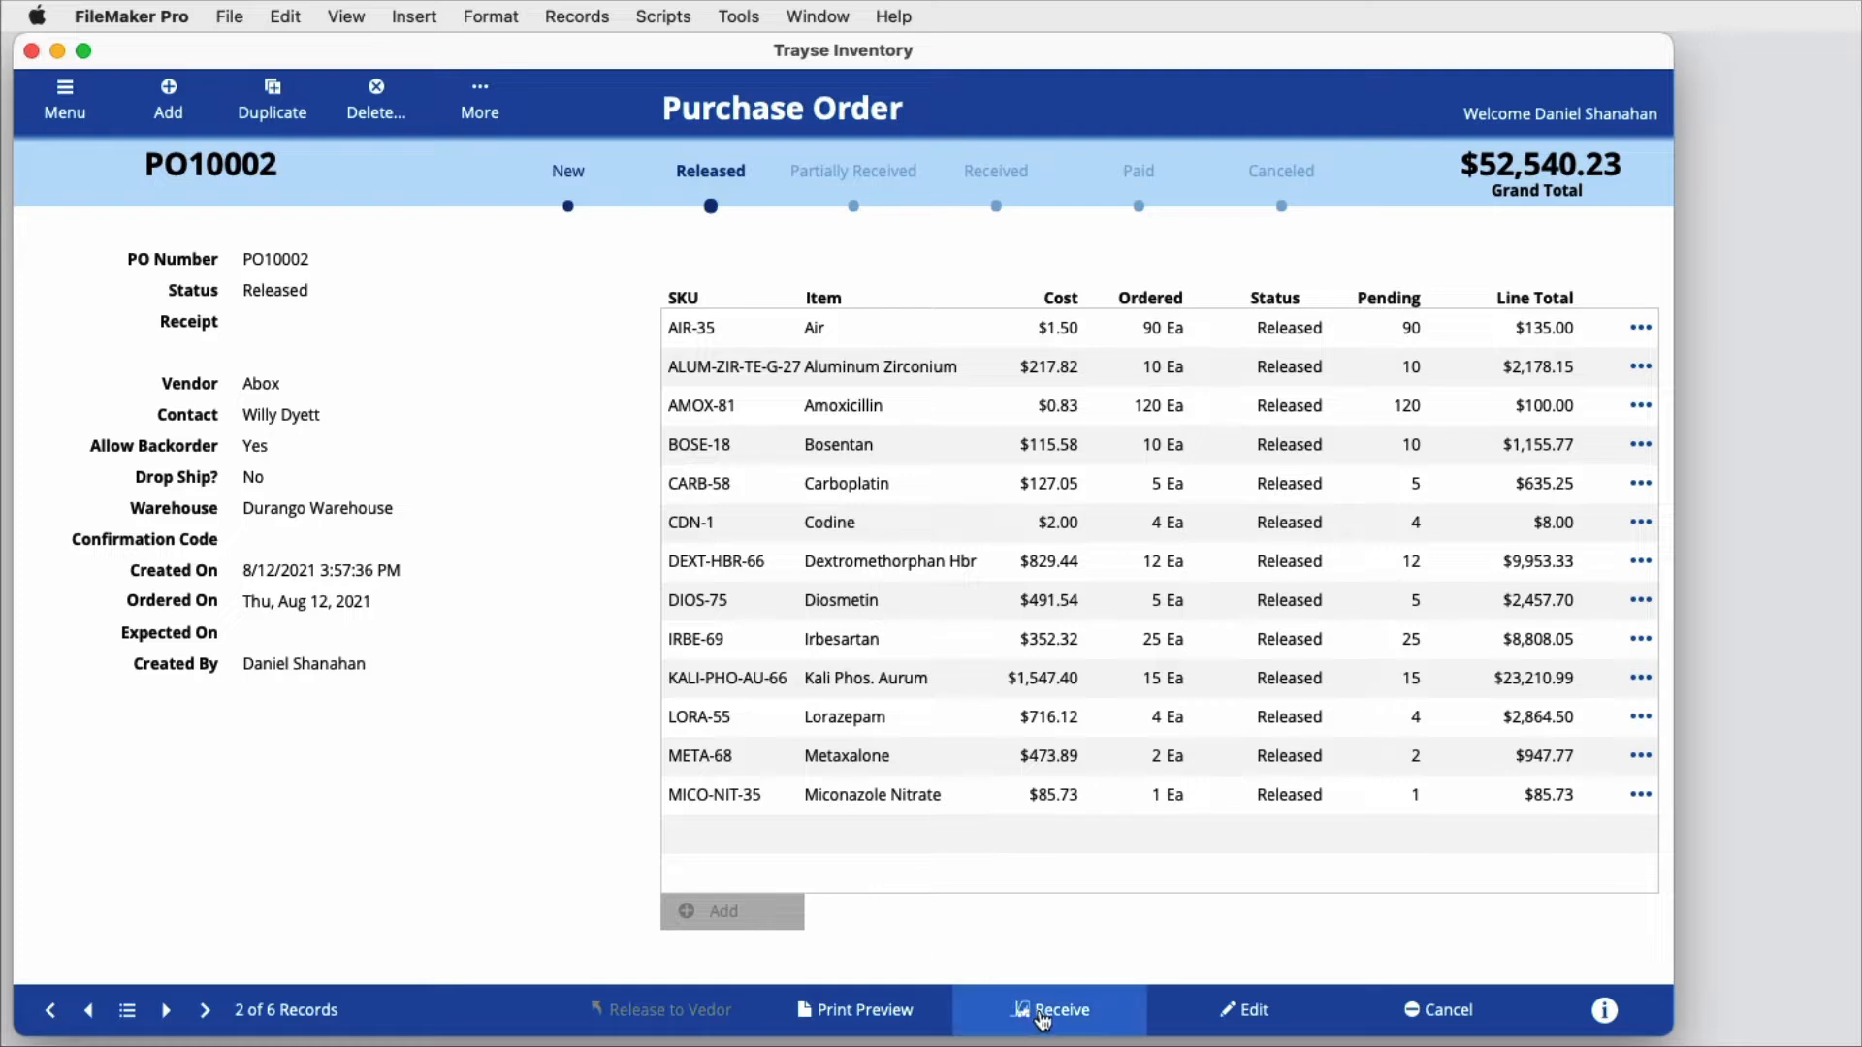
Receive the released purchase order and open the receipt linked to it.
{"action": "left_click", "coordinate": [1044, 1013]}
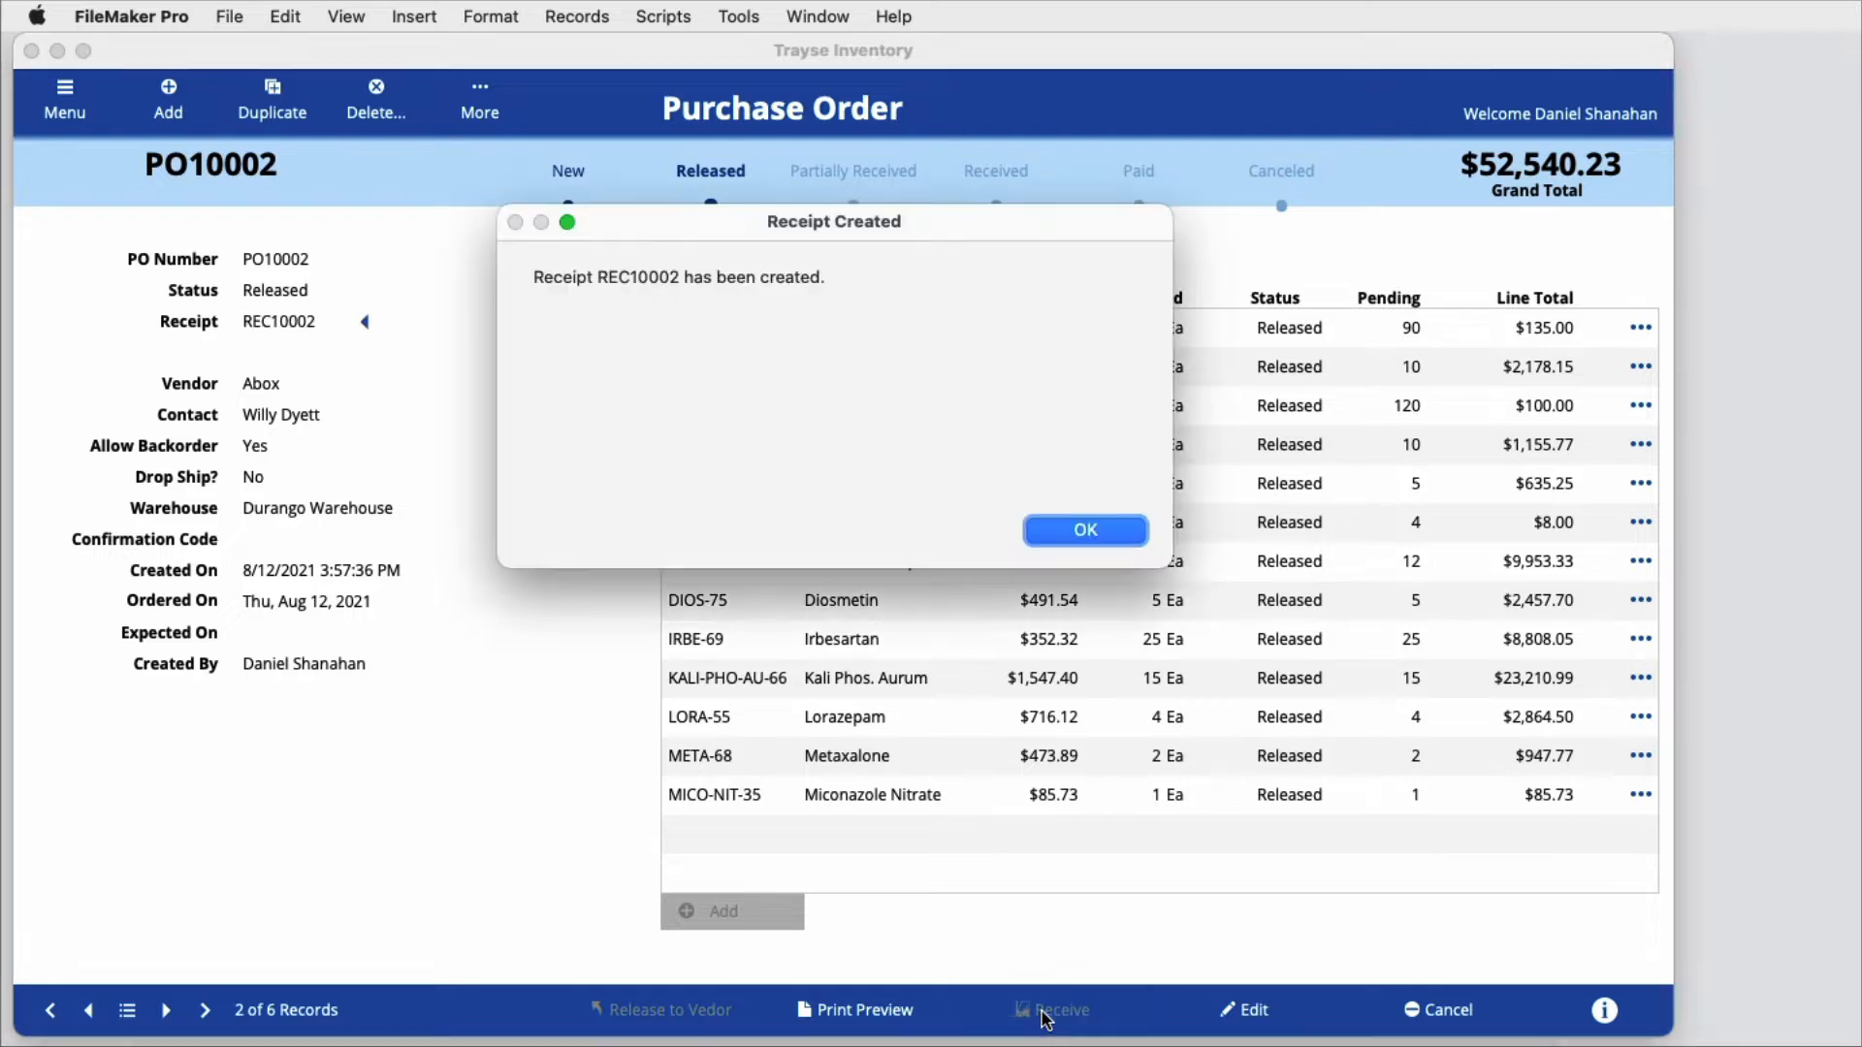
{"action": "left_click", "coordinate": [1060, 530]}
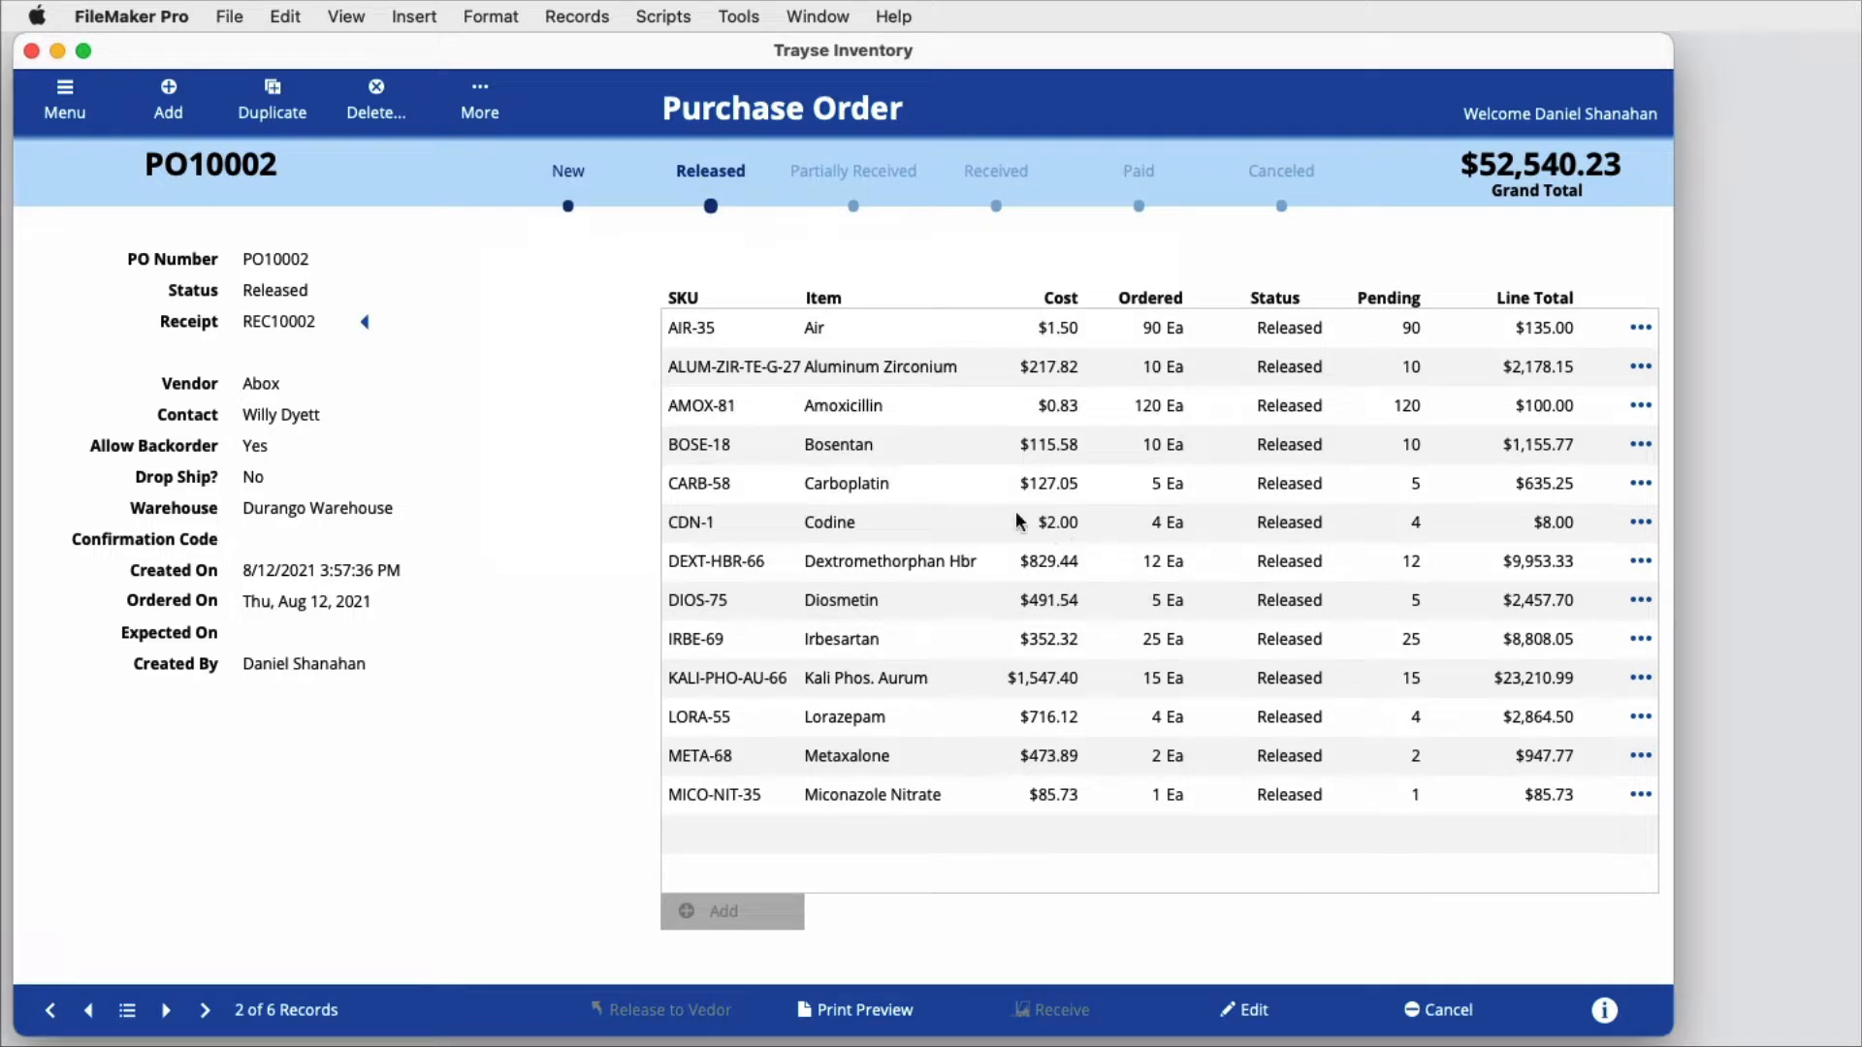
{"action": "left_click", "coordinate": [363, 327]}
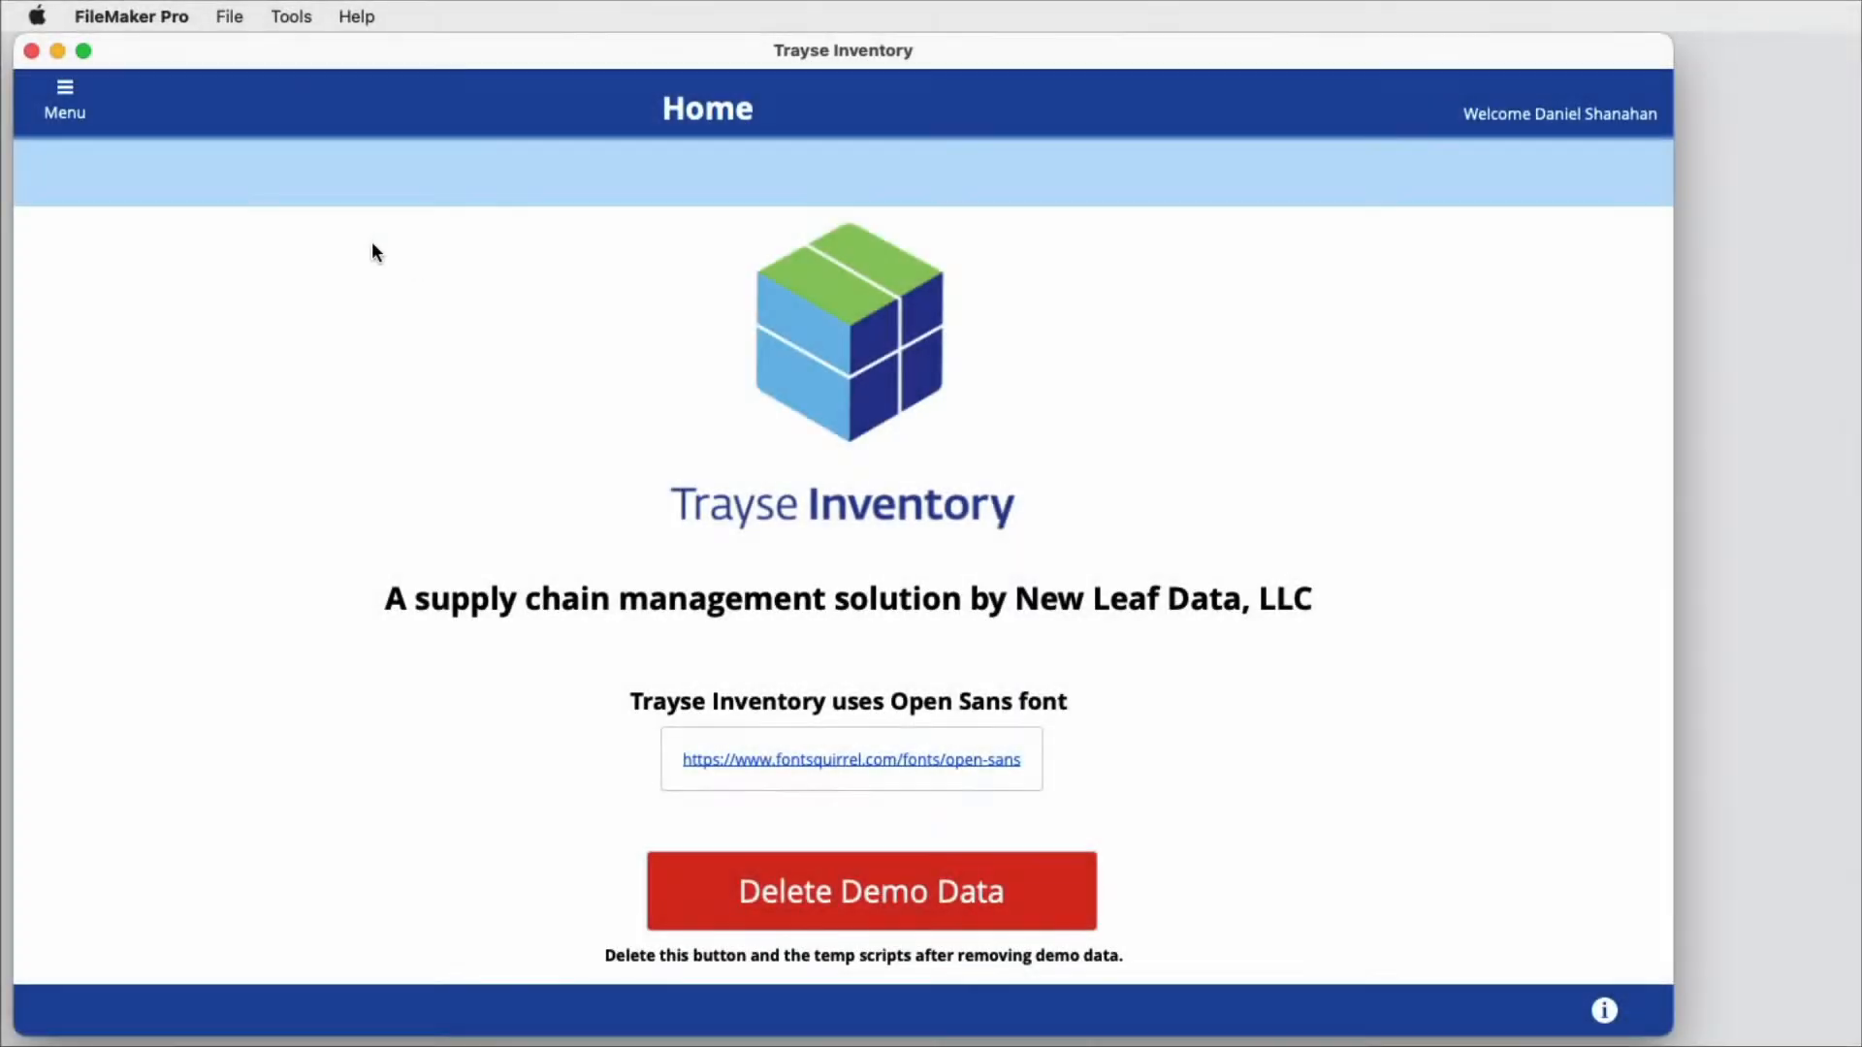
Create a new receipt record starting from the Home screen.
{"action": "left_click", "coordinate": [58, 110]}
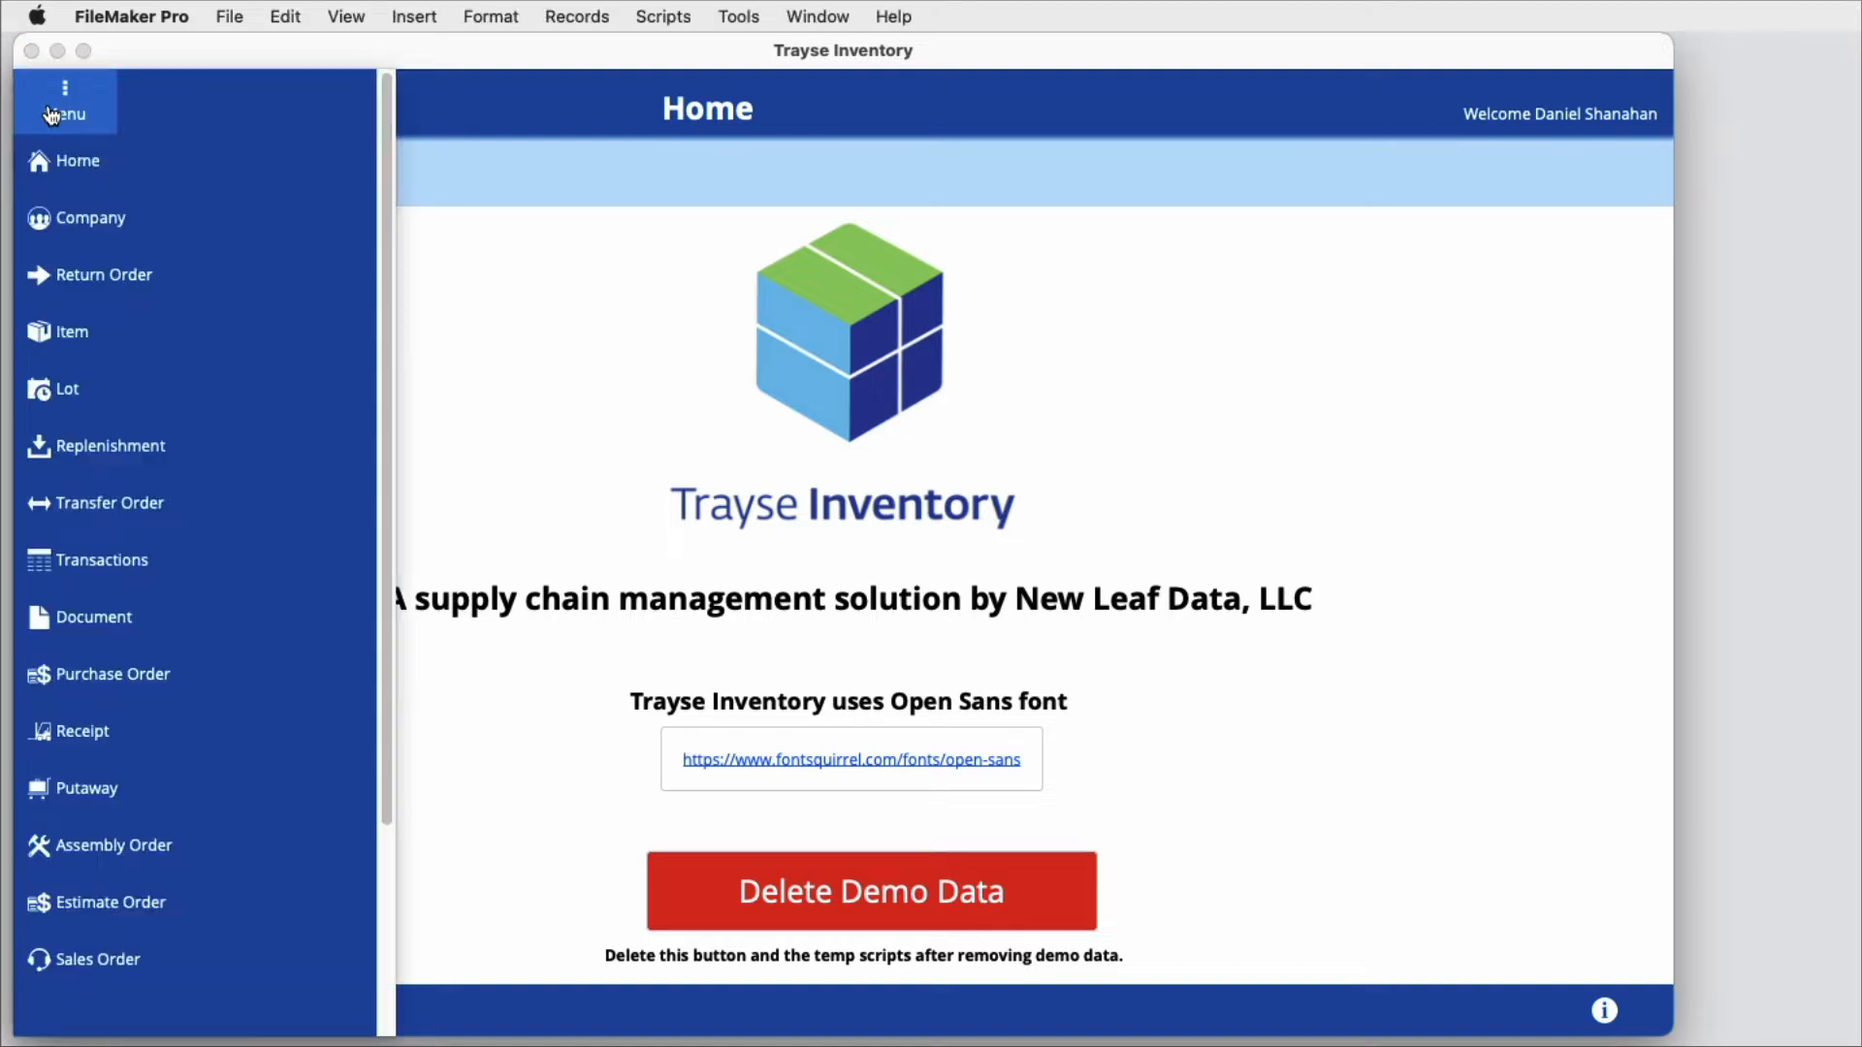
{"action": "left_click", "coordinate": [214, 732]}
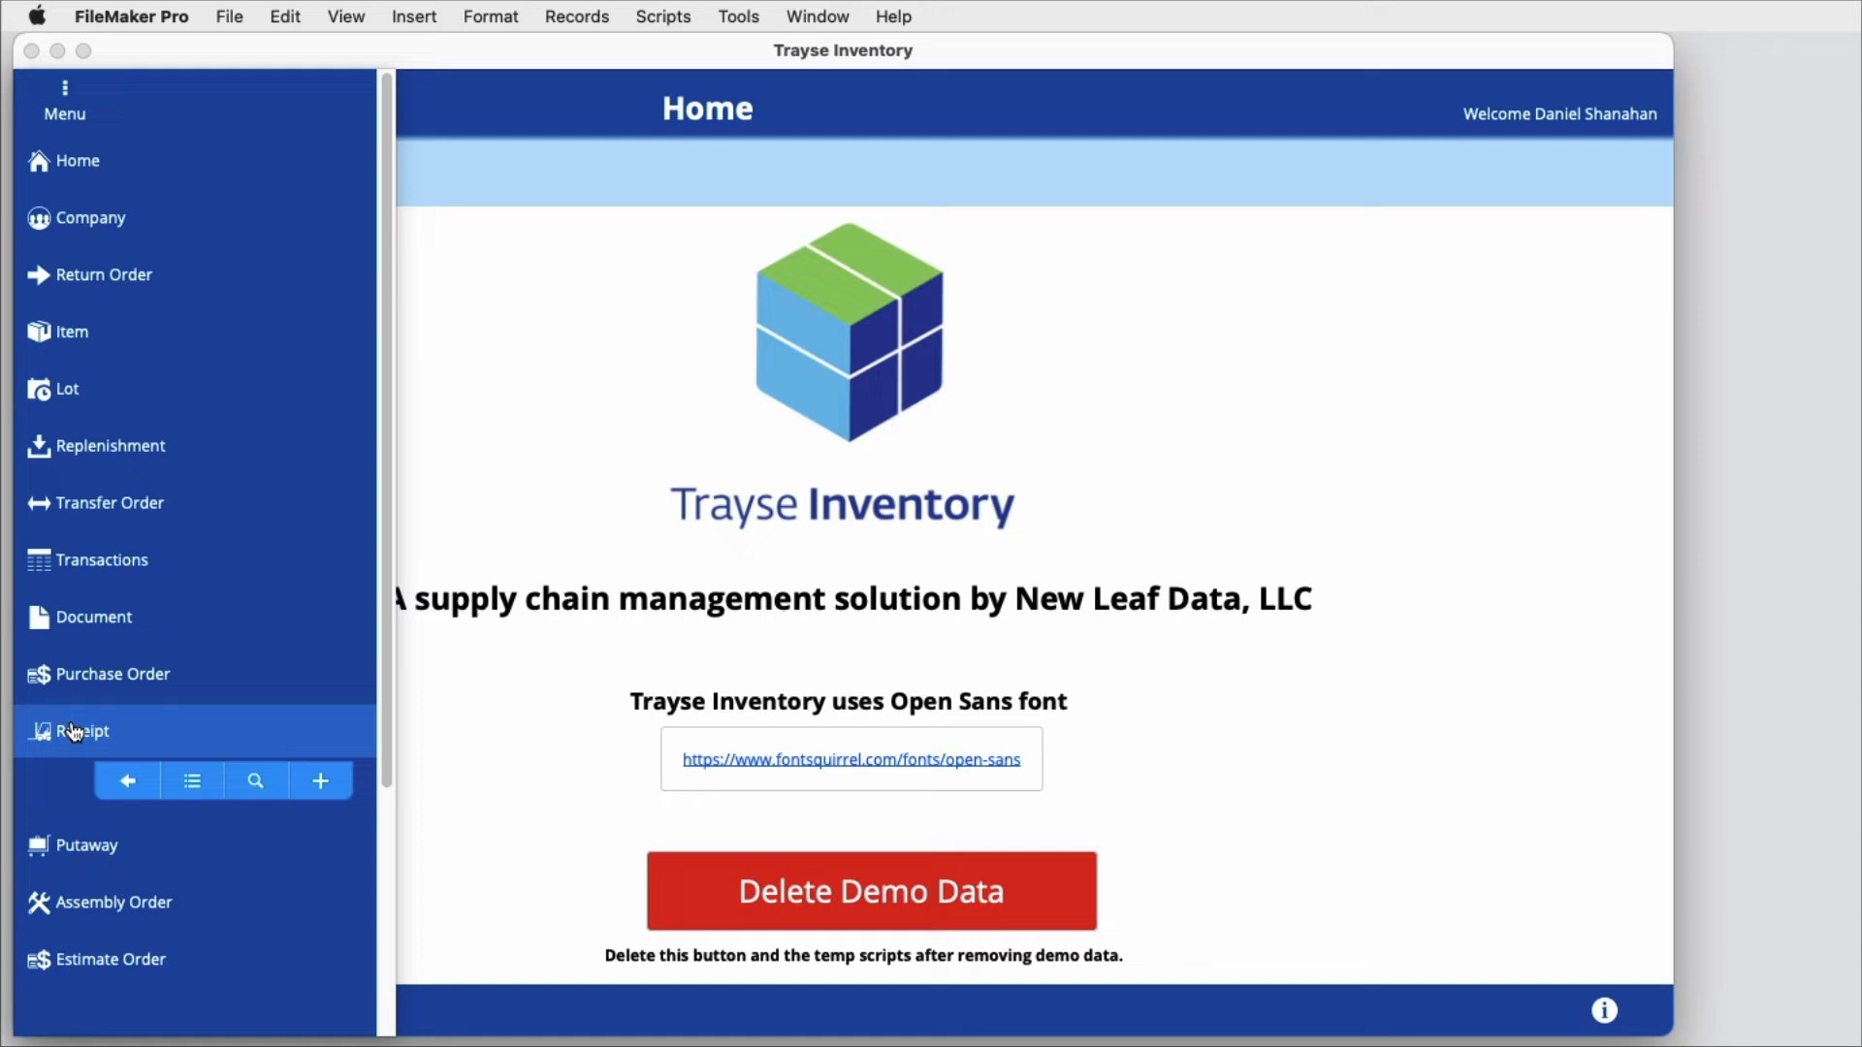
{"action": "left_click", "coordinate": [320, 780]}
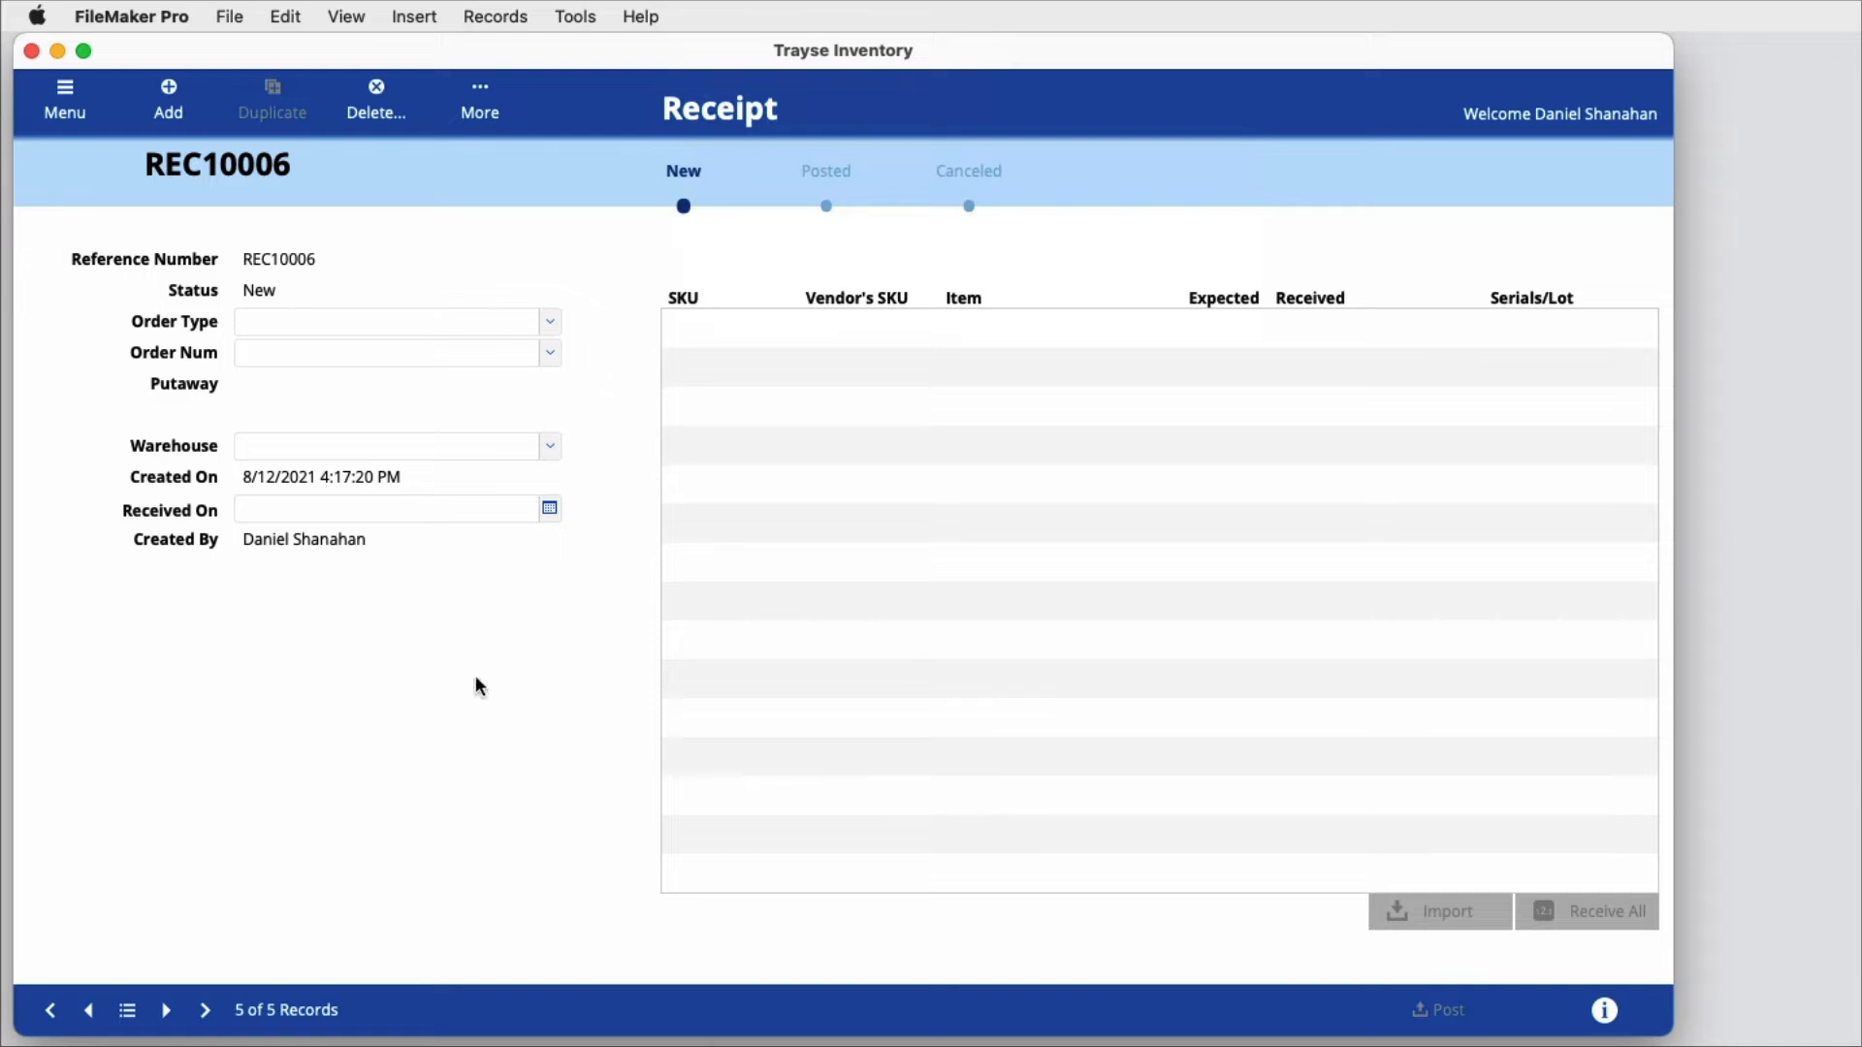
Add further blank receipt records from within the Receipt module.
{"action": "left_click", "coordinate": [171, 129]}
{"action": "left_click", "coordinate": [492, 16]}
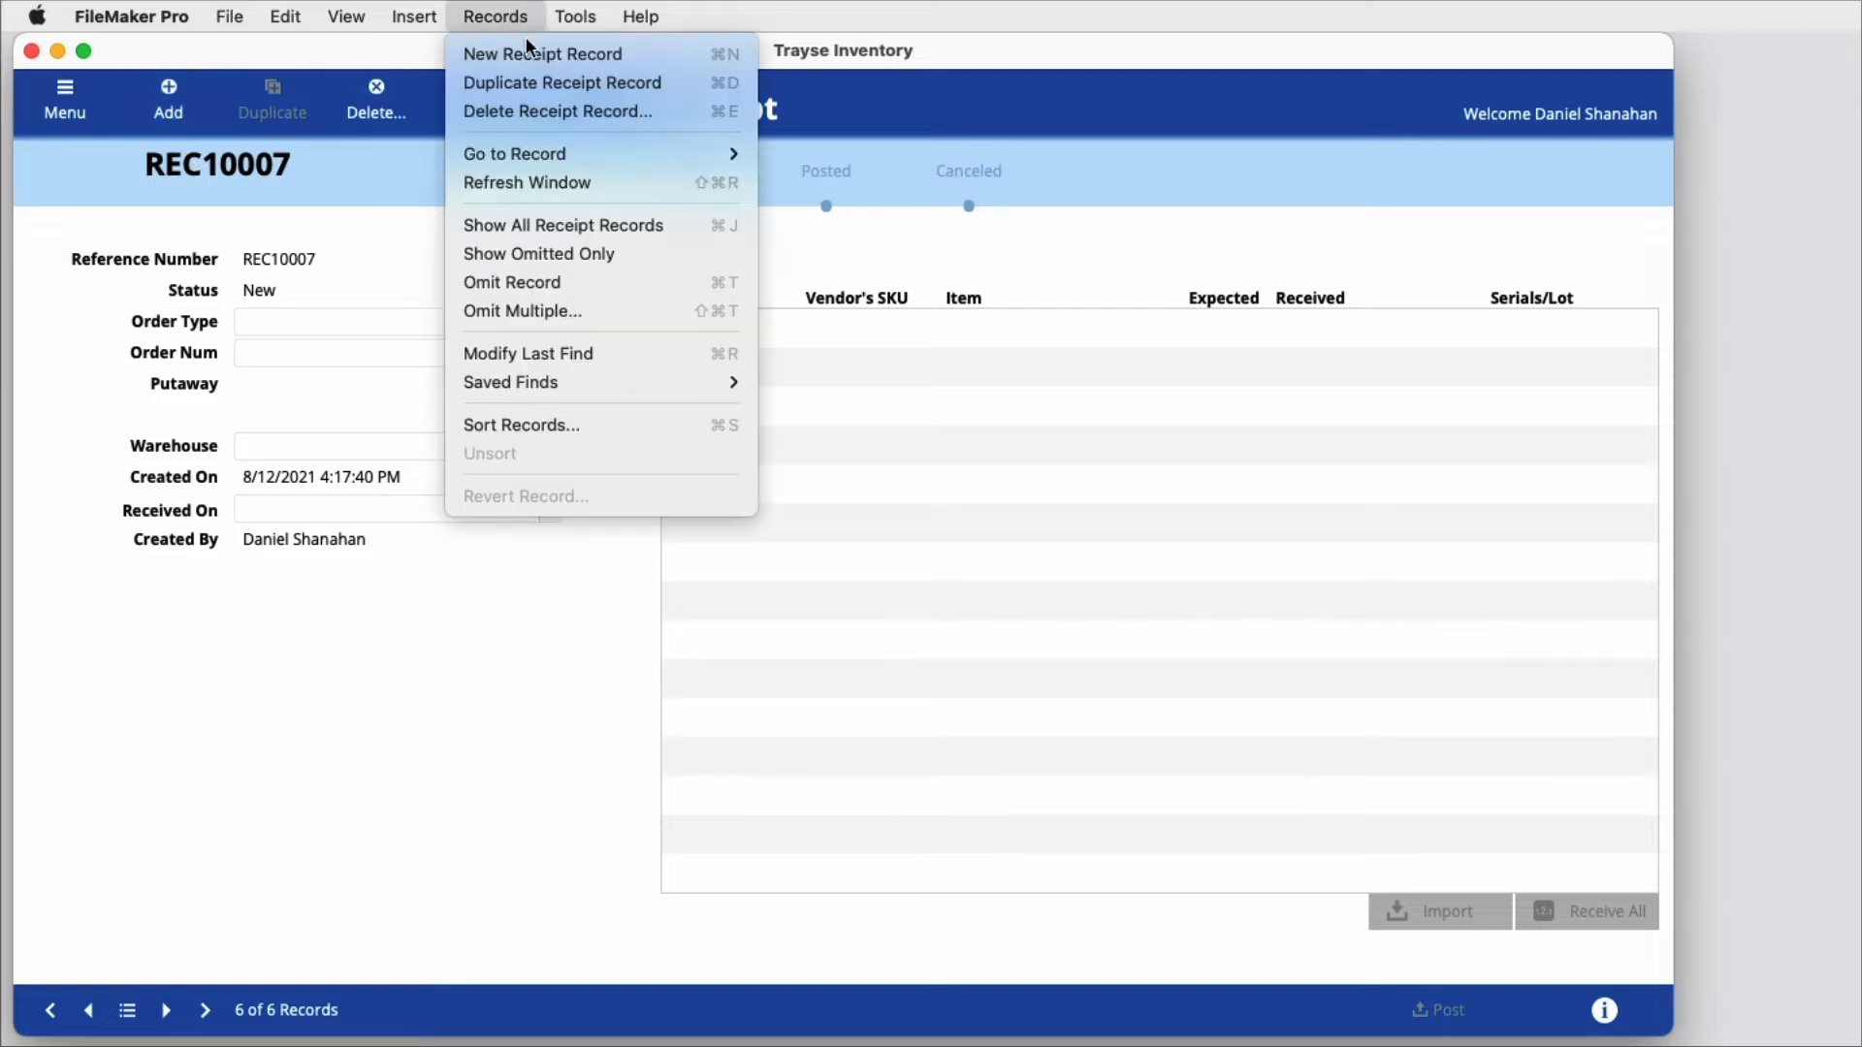
{"action": "left_click", "coordinate": [533, 45]}
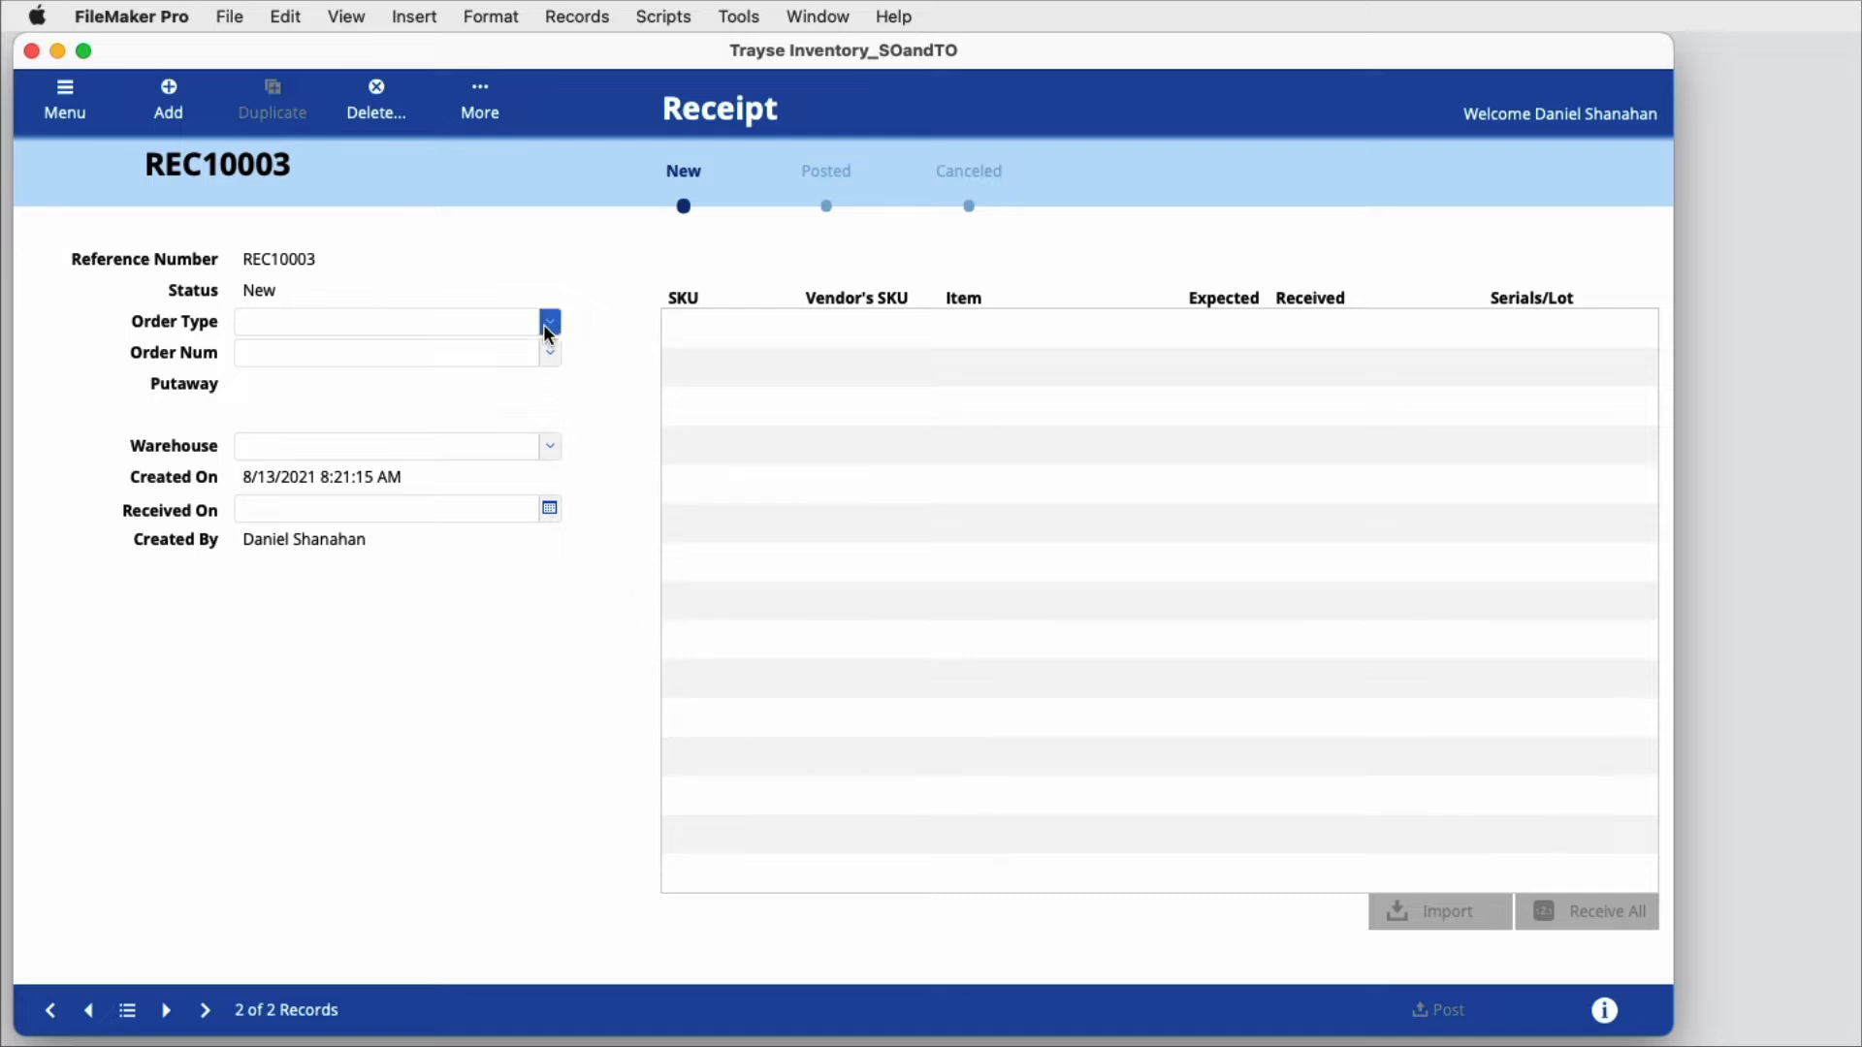
Set the new receipt's order type to Purchase Order and list the available order numbers.
{"action": "left_click", "coordinate": [548, 323]}
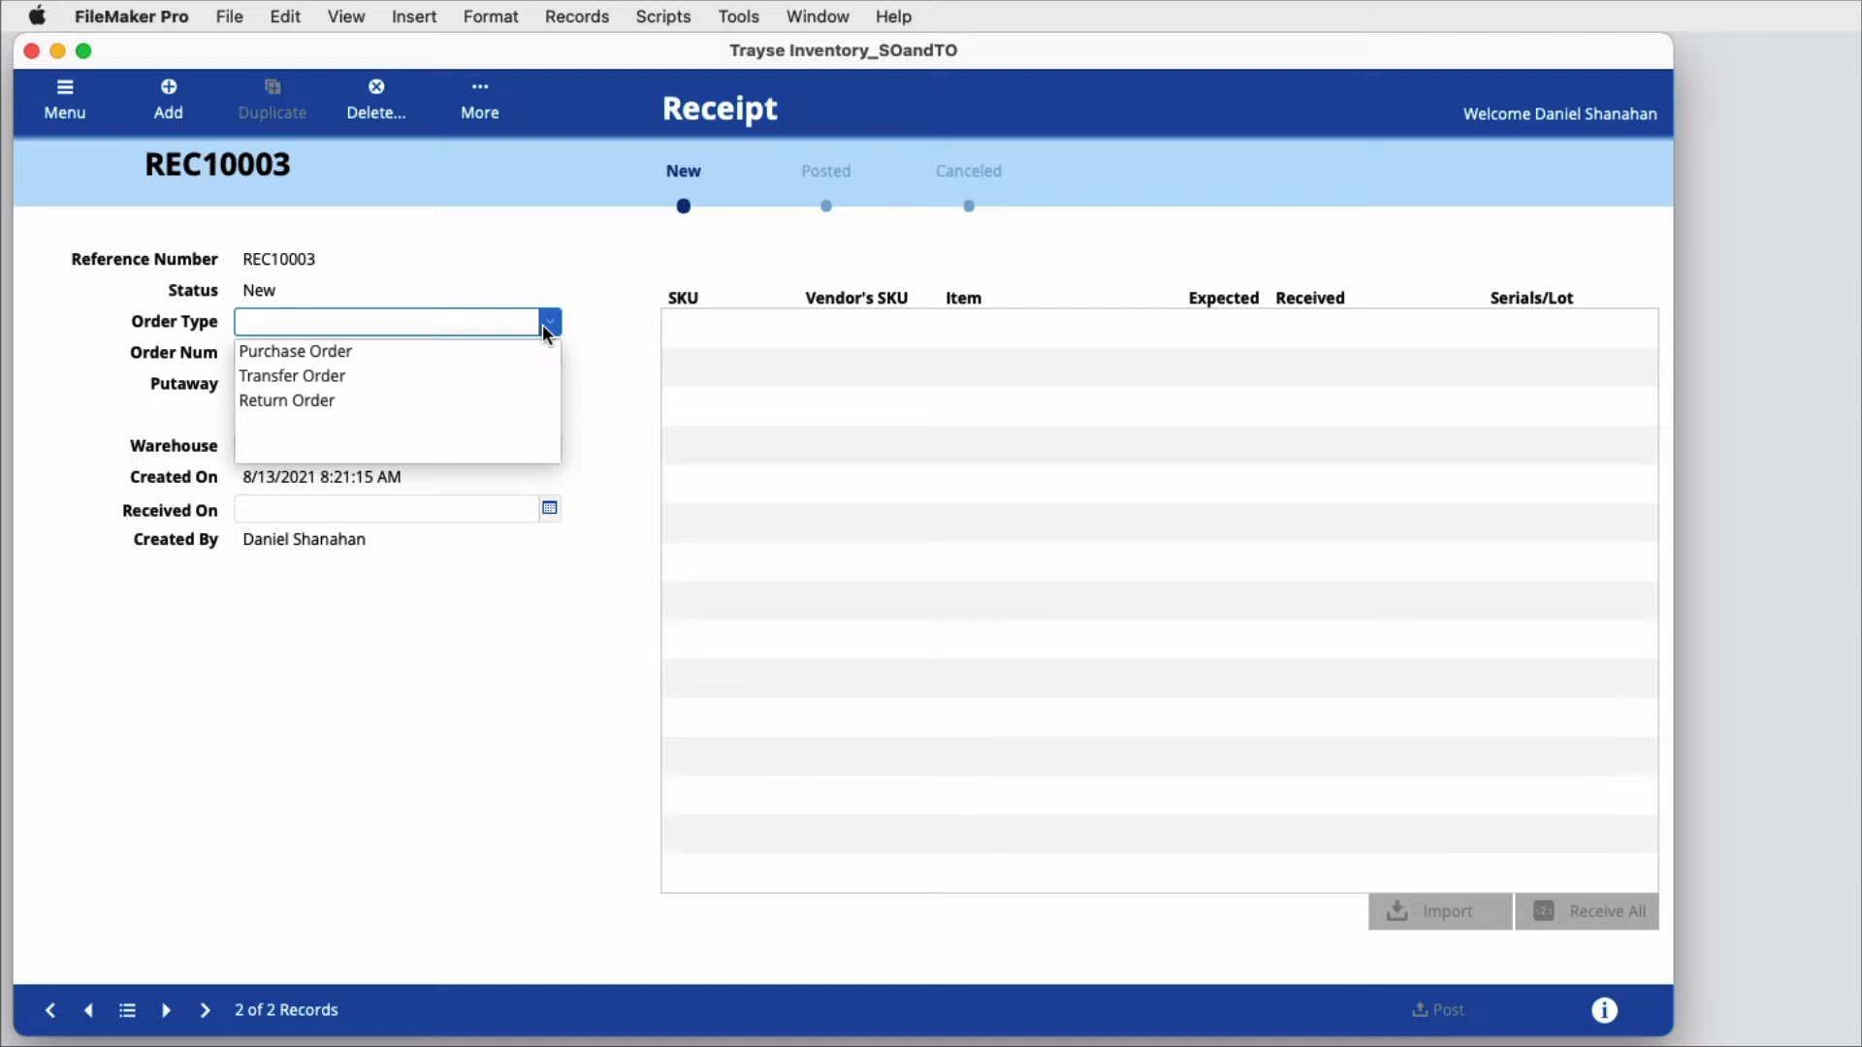
{"action": "left_click", "coordinate": [294, 353]}
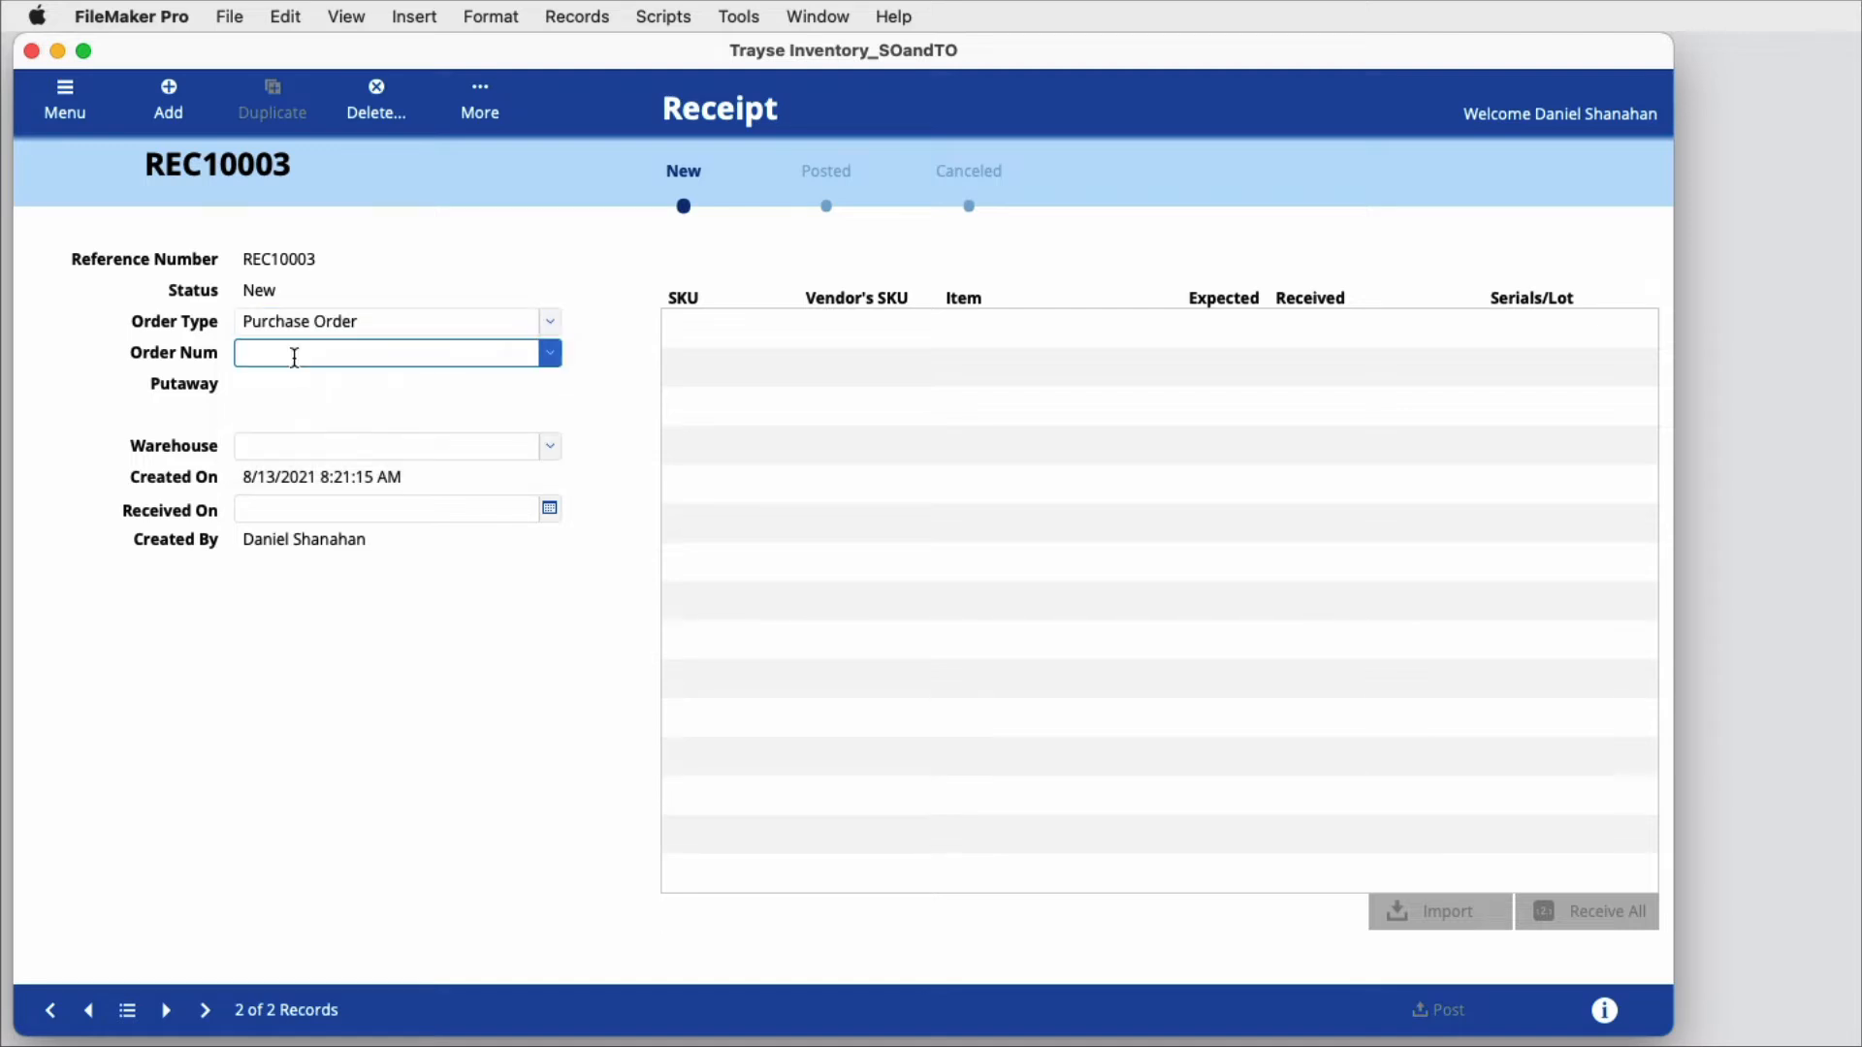
{"action": "left_click", "coordinate": [549, 354]}
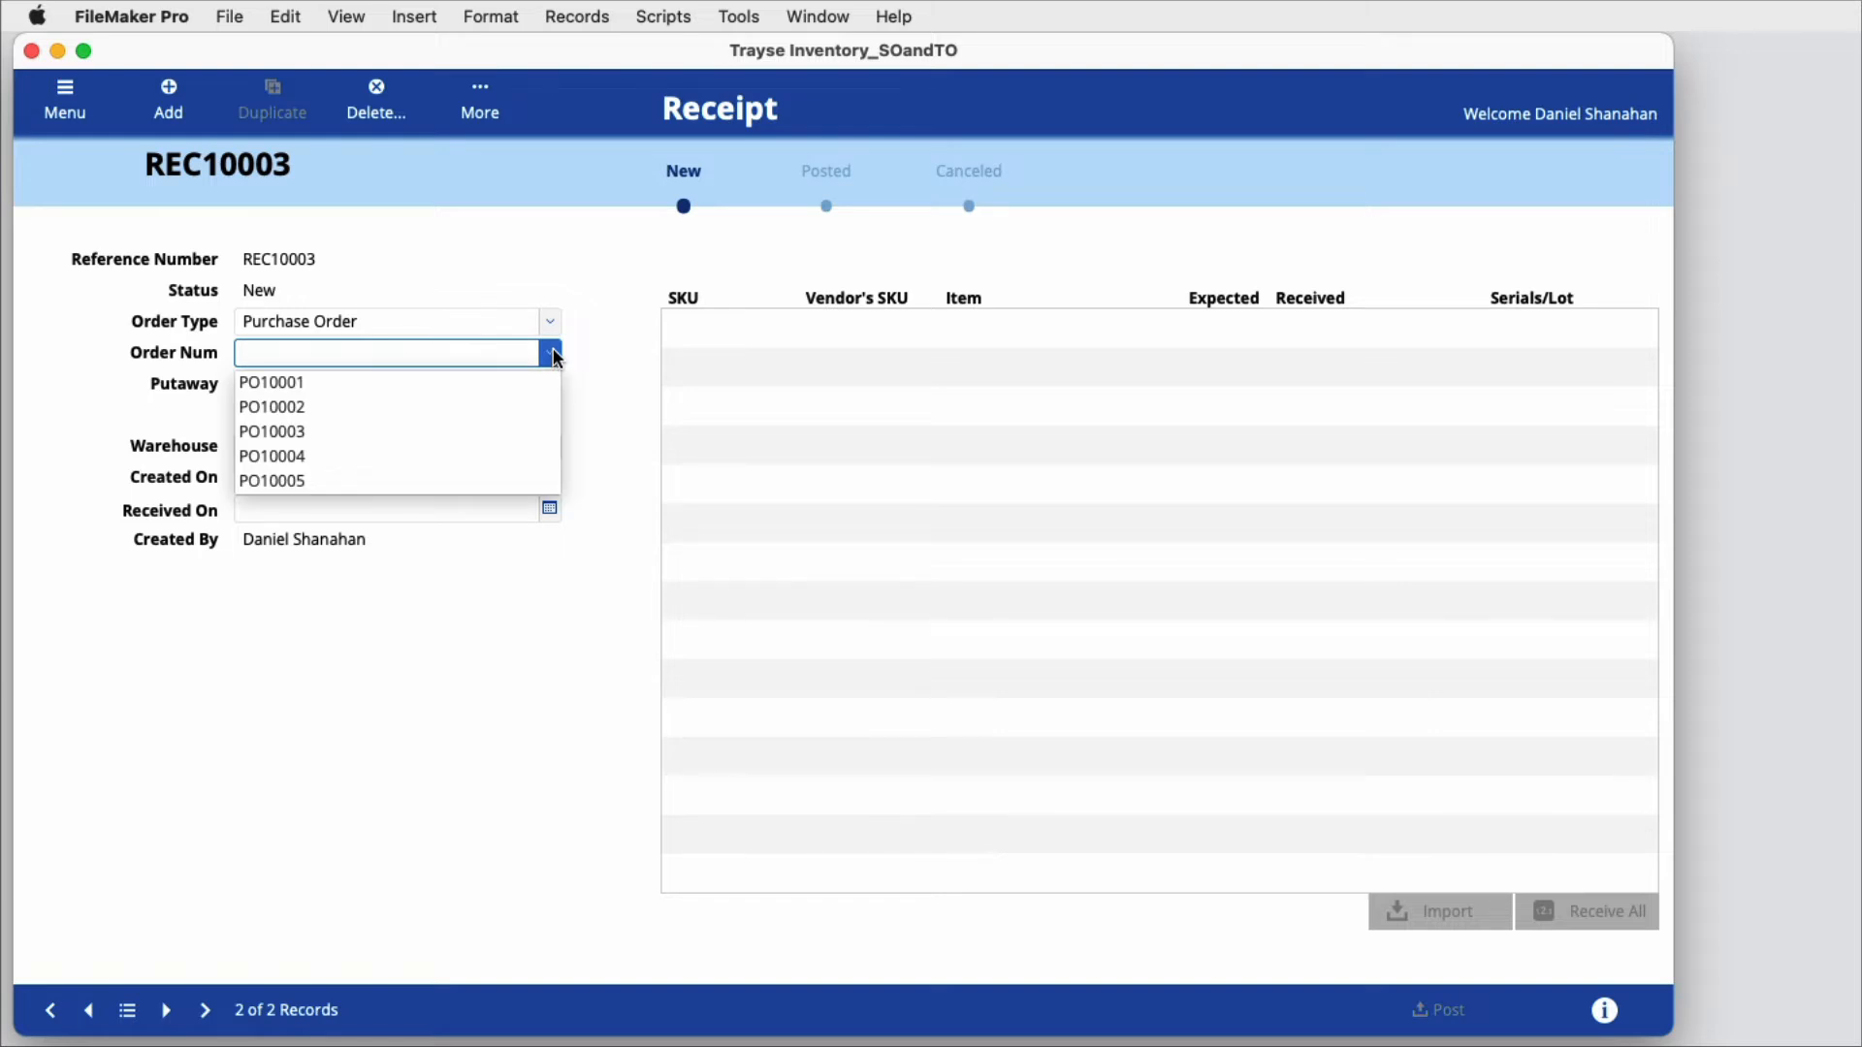
Try the Transfer Order and Return Order types on the receipt, listing the order numbers offered for each.
{"action": "left_click", "coordinate": [547, 322]}
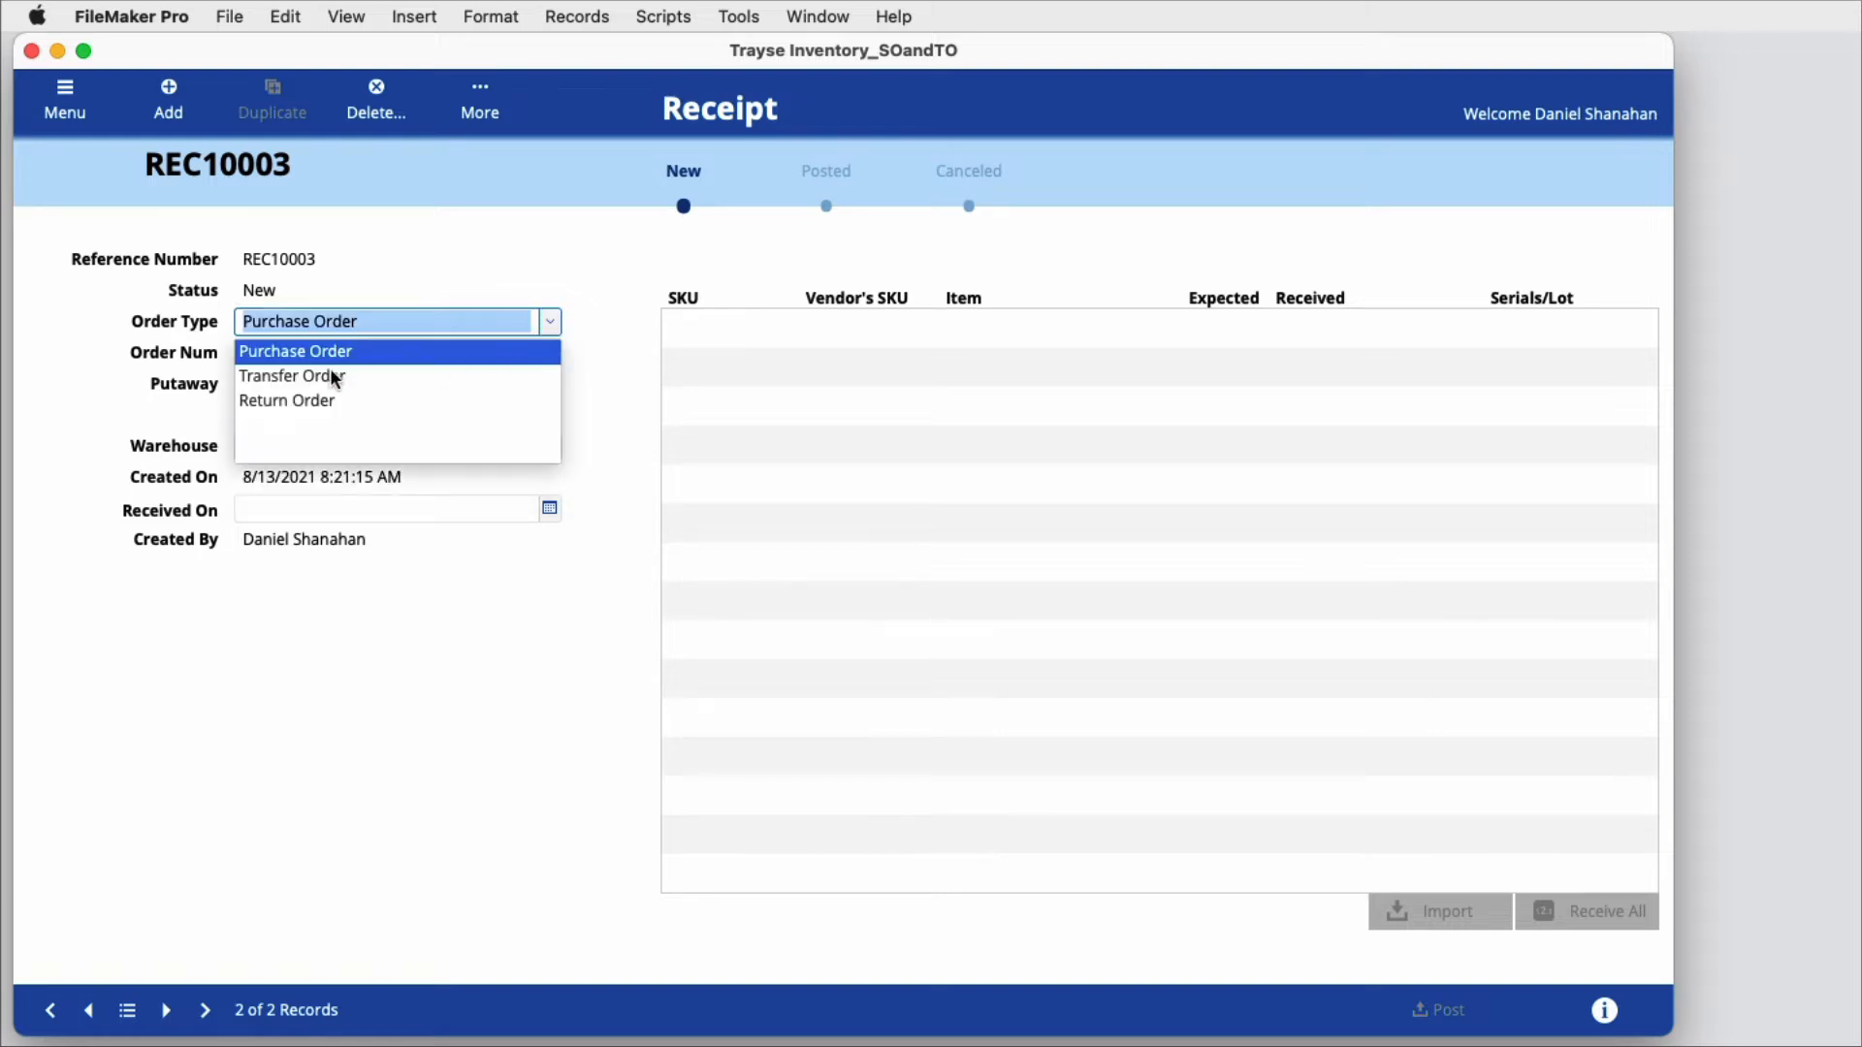
{"action": "left_click", "coordinate": [333, 377]}
{"action": "left_click", "coordinate": [550, 357]}
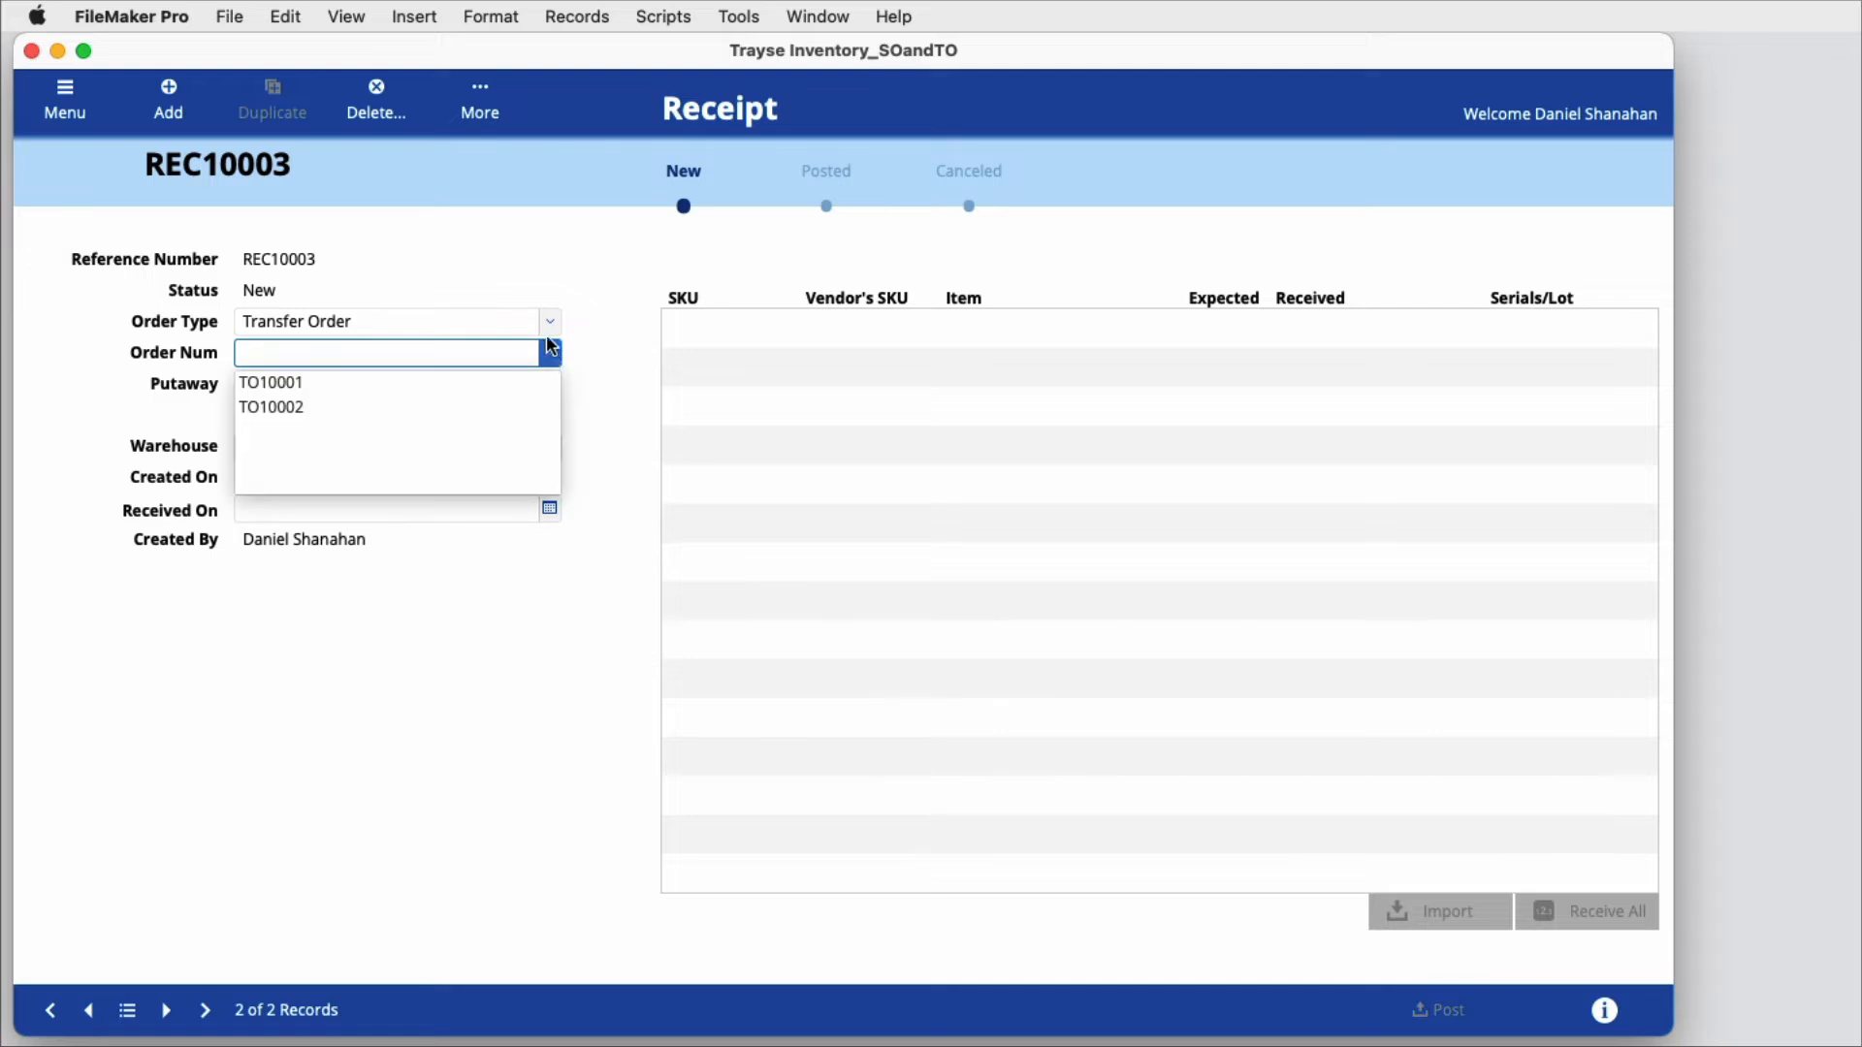
{"action": "left_click", "coordinate": [548, 324]}
{"action": "left_click", "coordinate": [320, 399]}
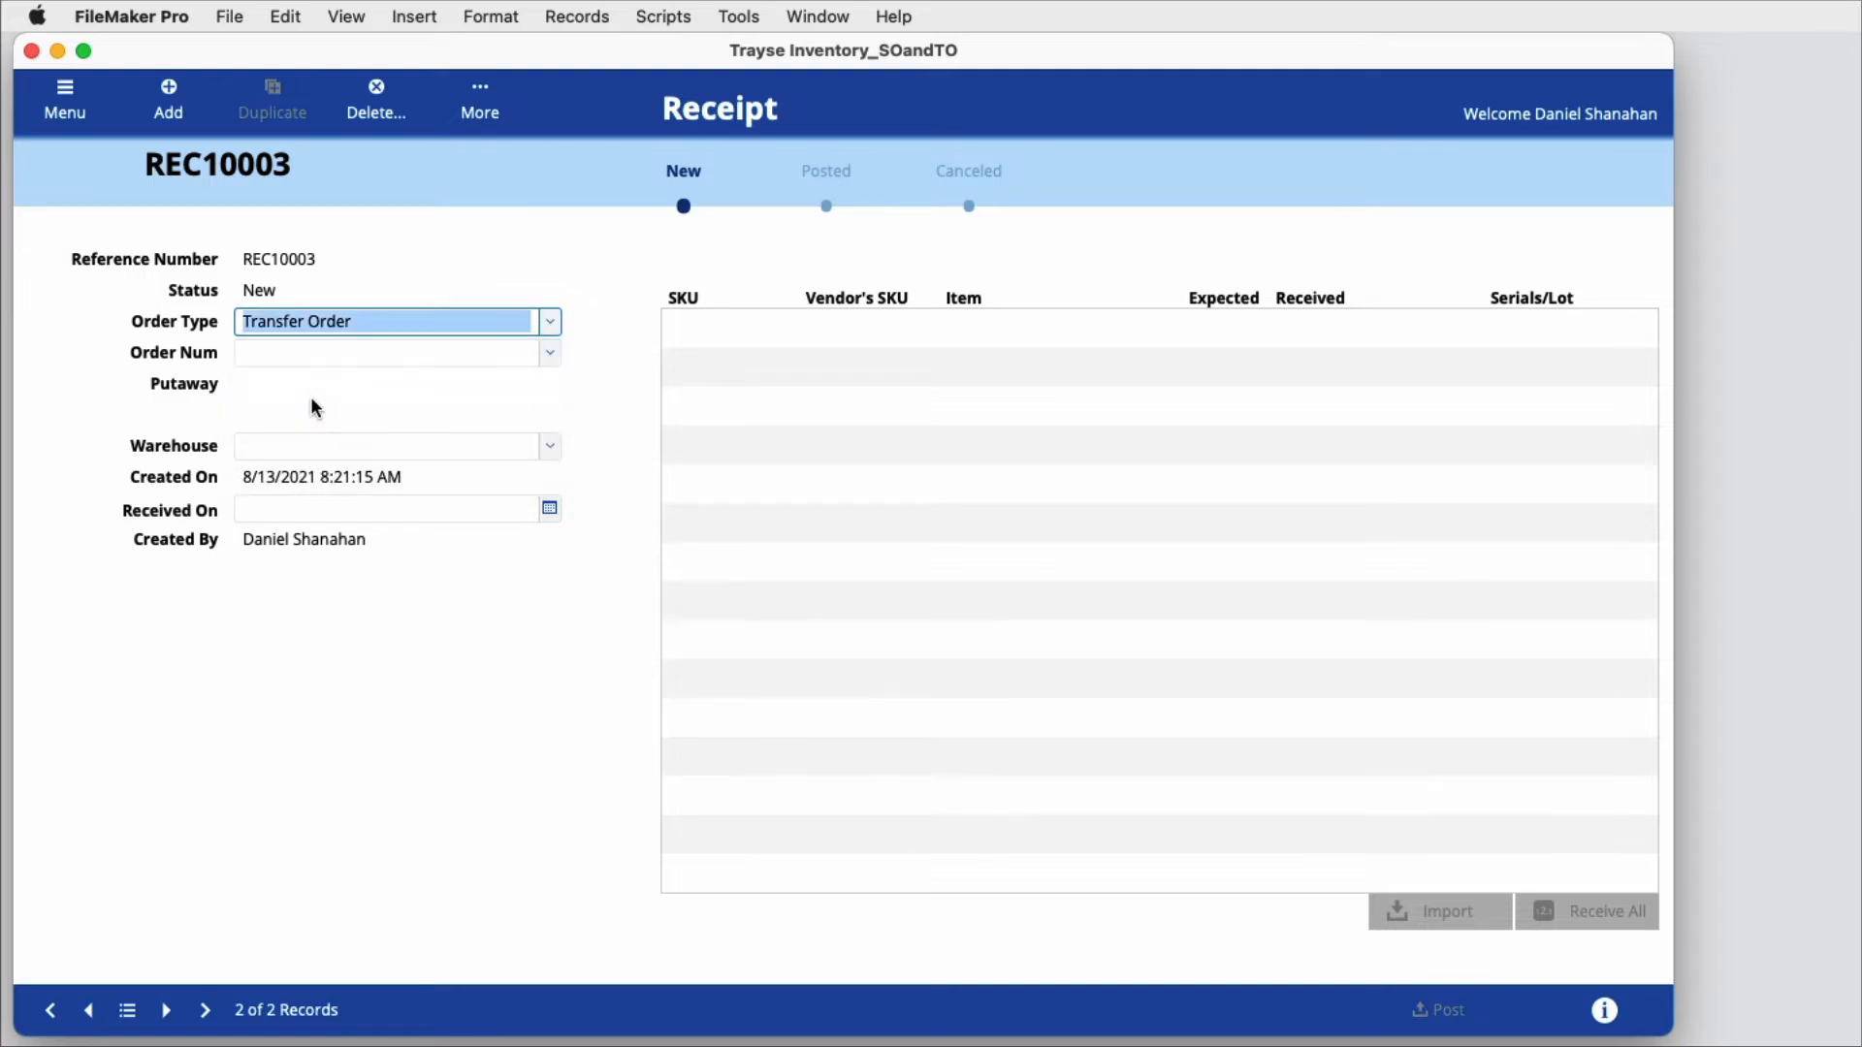
{"action": "left_click", "coordinate": [543, 354]}
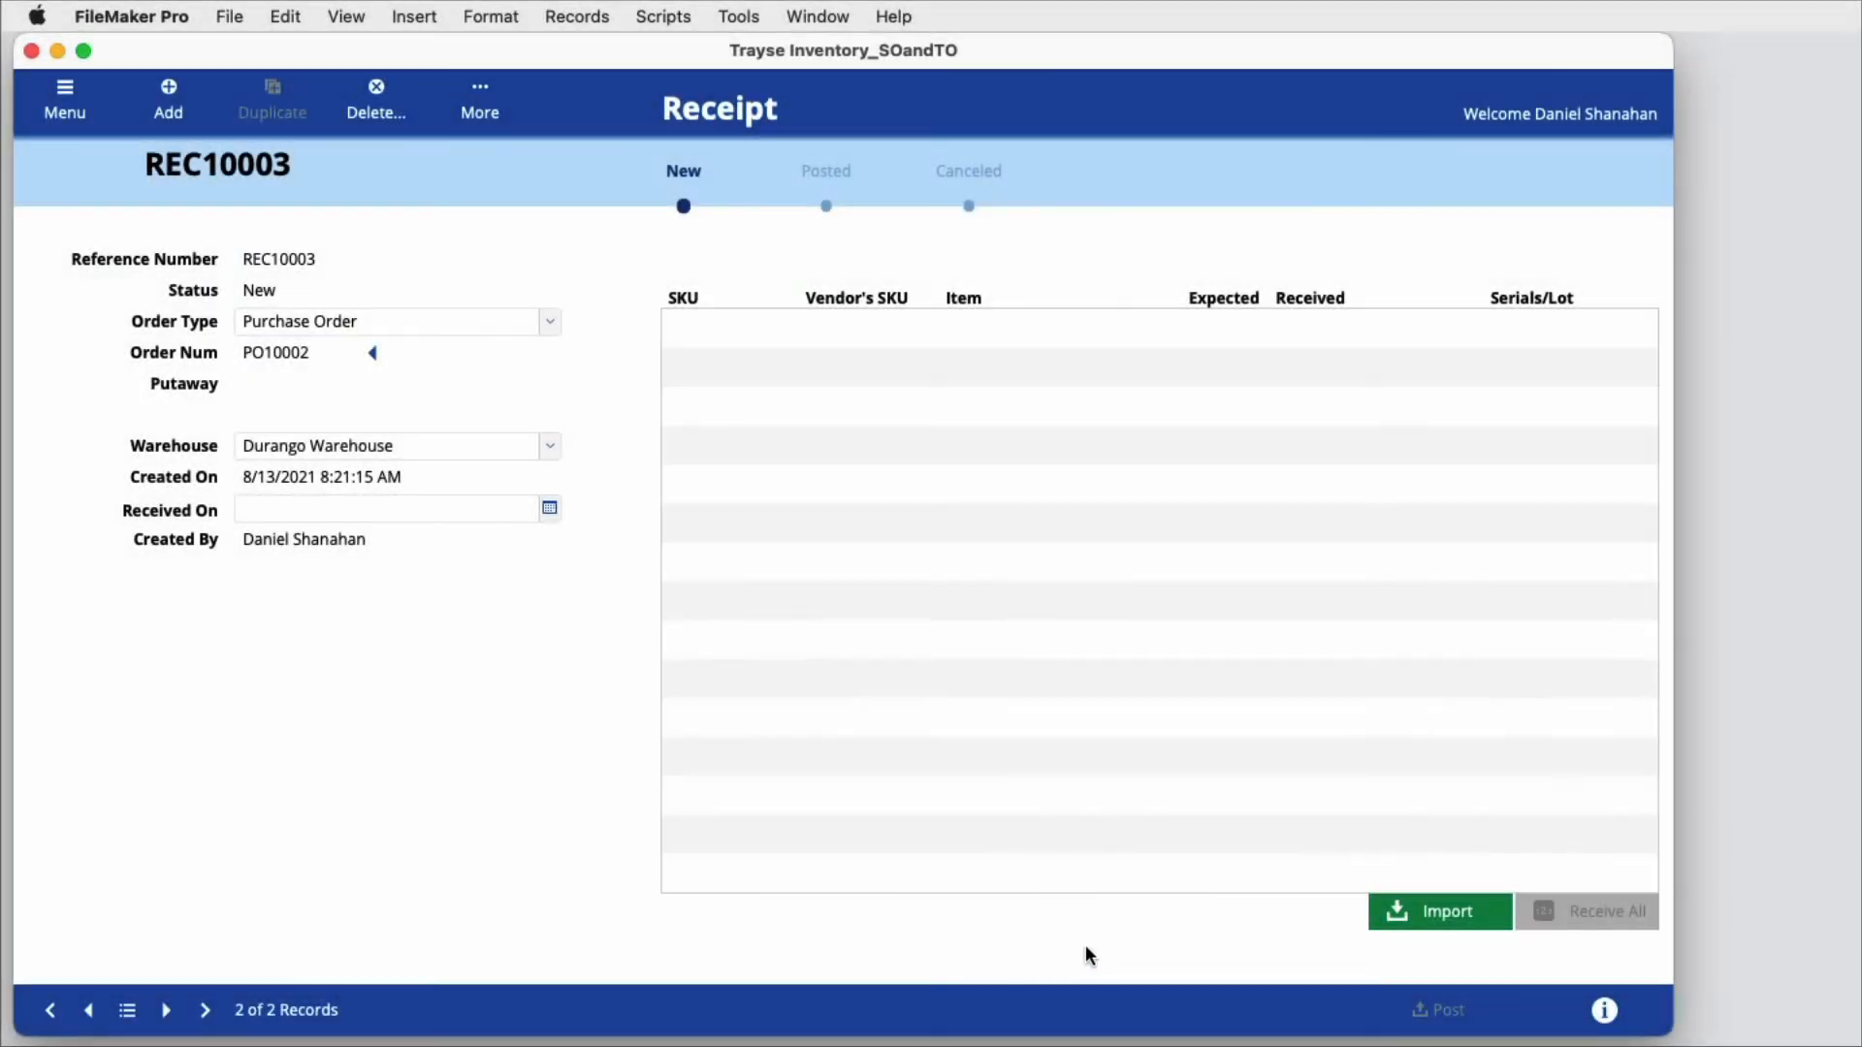
Import the purchase order's line items into the receipt and receive all expected quantities.
{"action": "left_click", "coordinate": [1421, 915]}
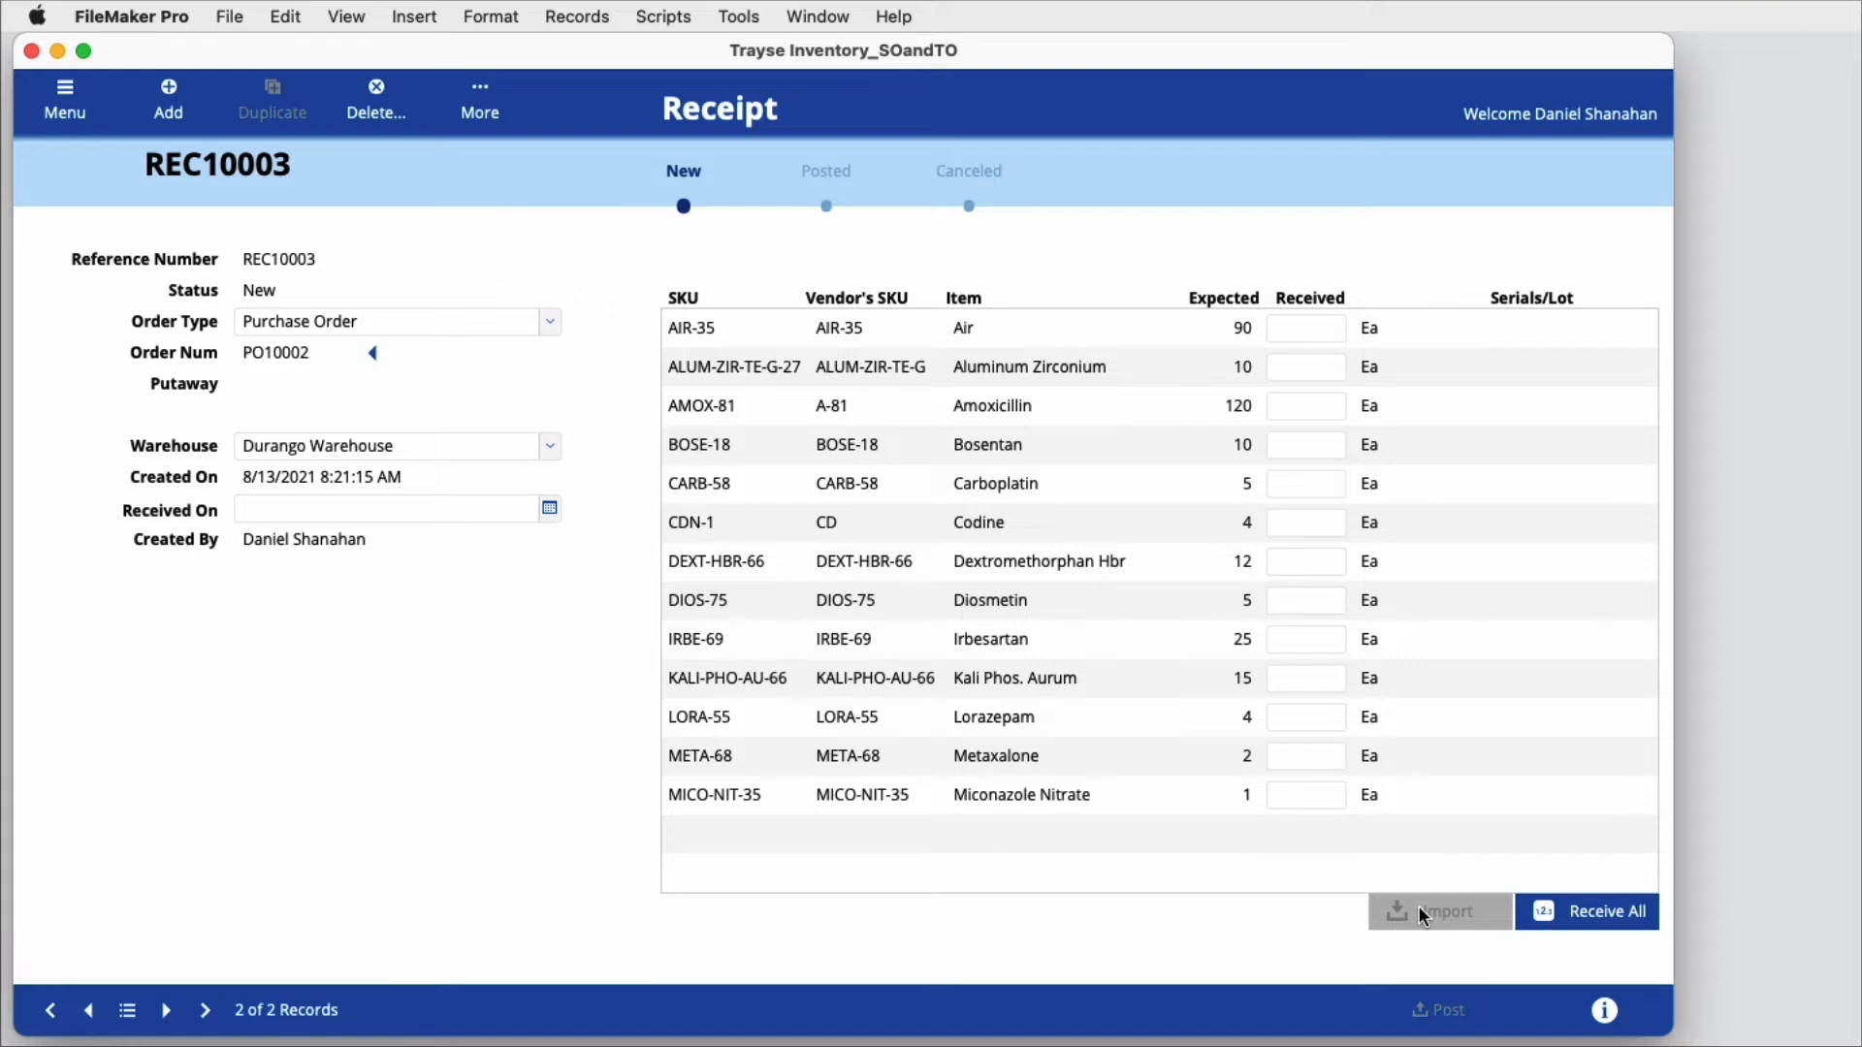
{"action": "left_click", "coordinate": [1551, 917]}
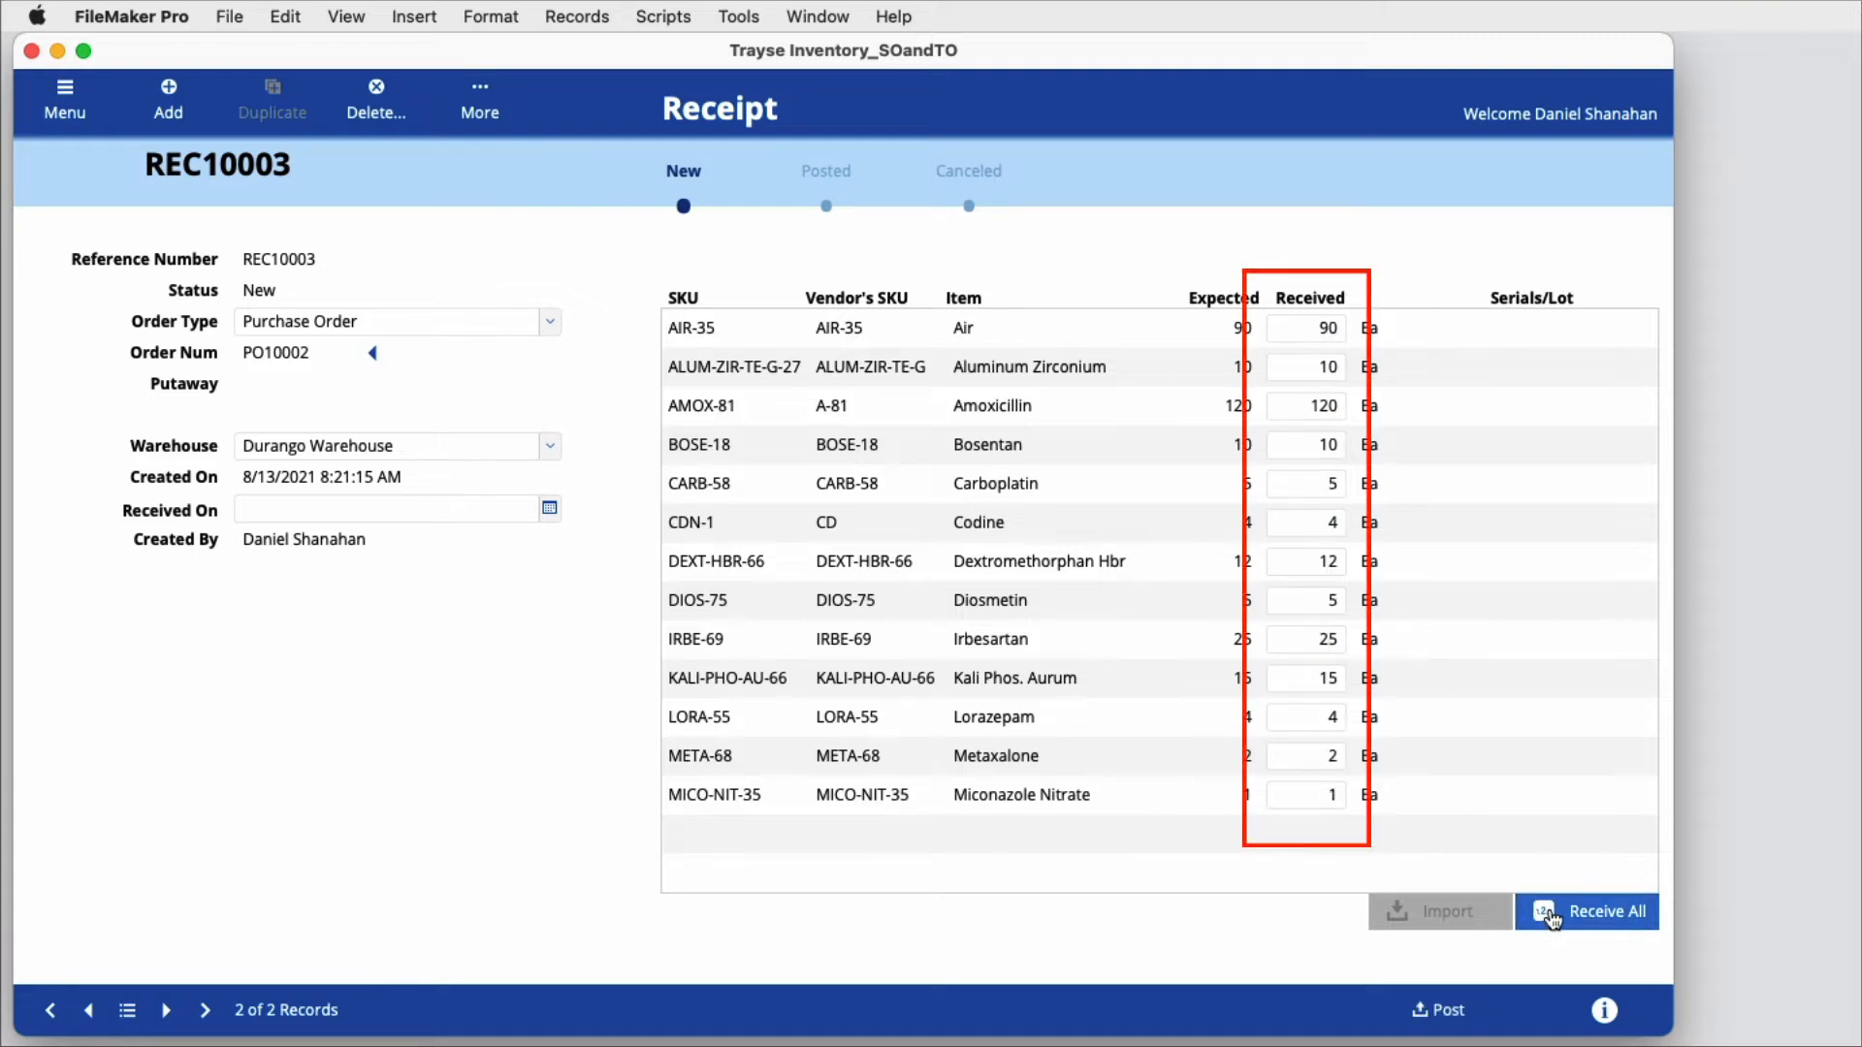
Set the received quantity of Aluminum Zirconium to 9.
{"action": "left_click", "coordinate": [1332, 376]}
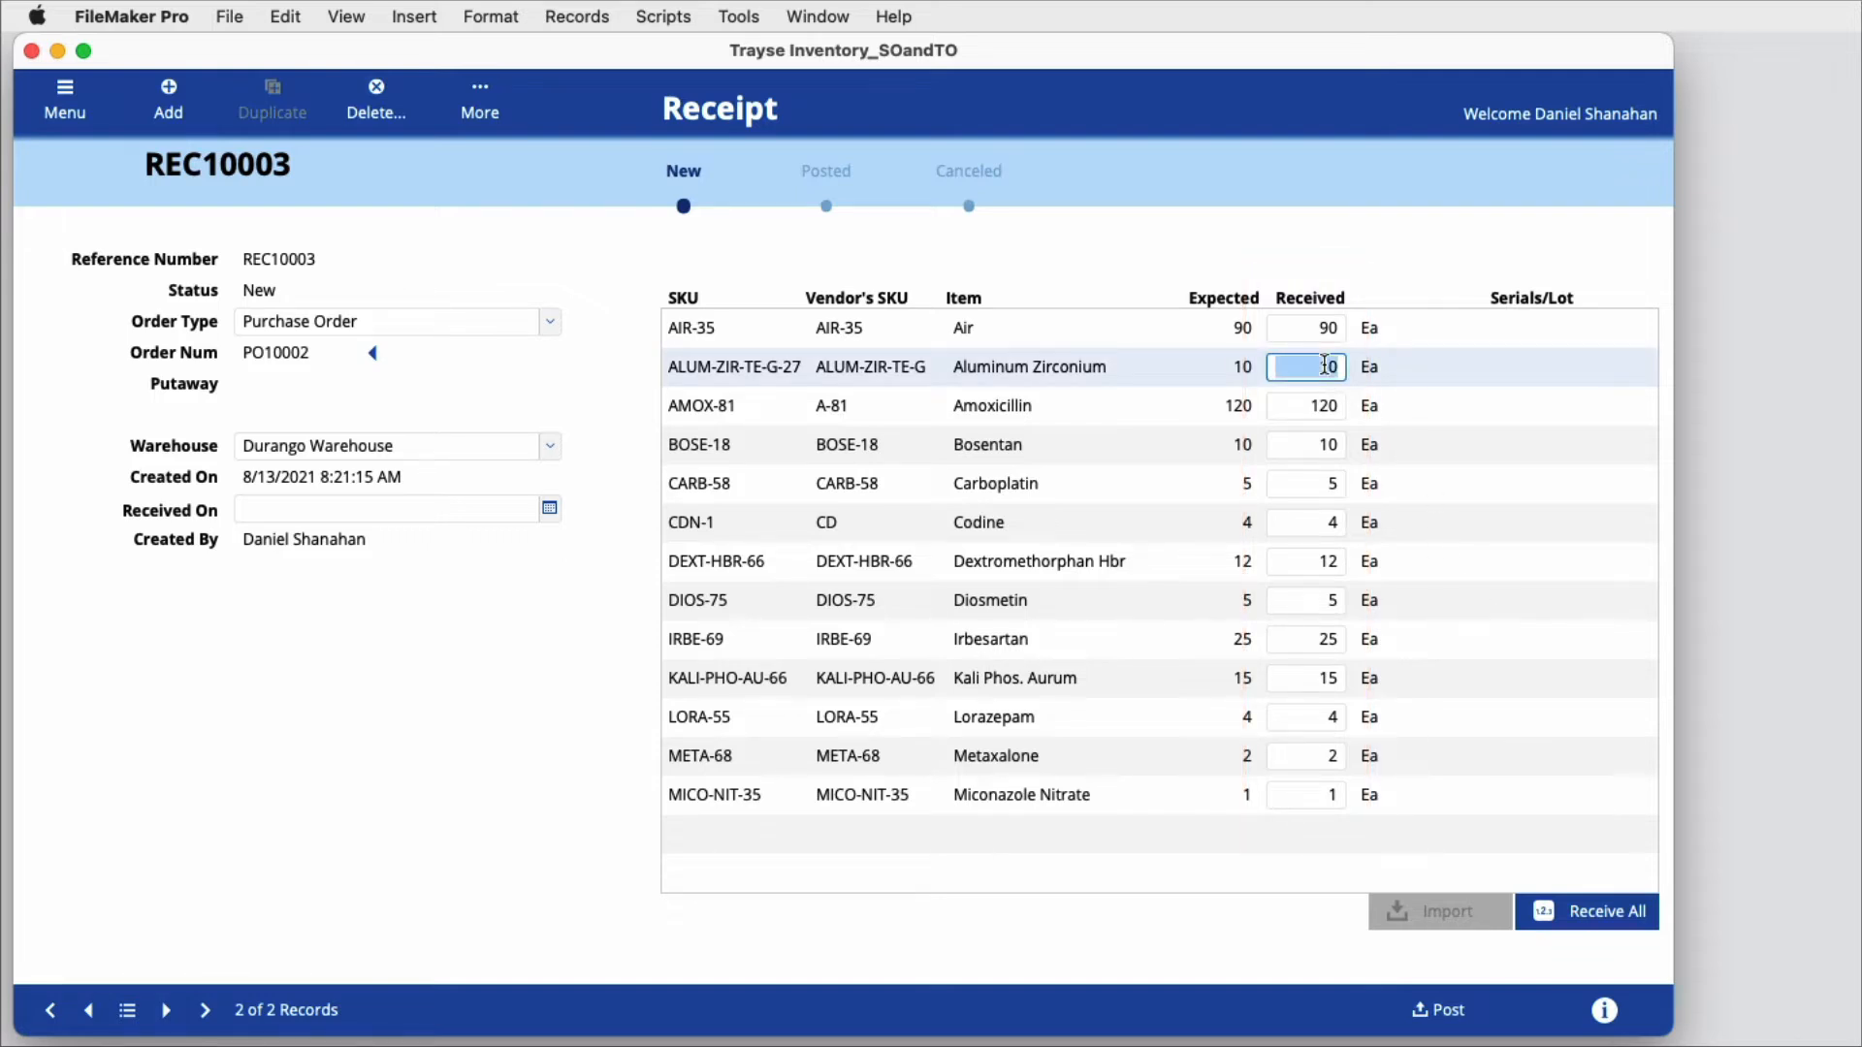
{"action": "type", "text": "9"}
{"action": "key", "text": "Tab"}
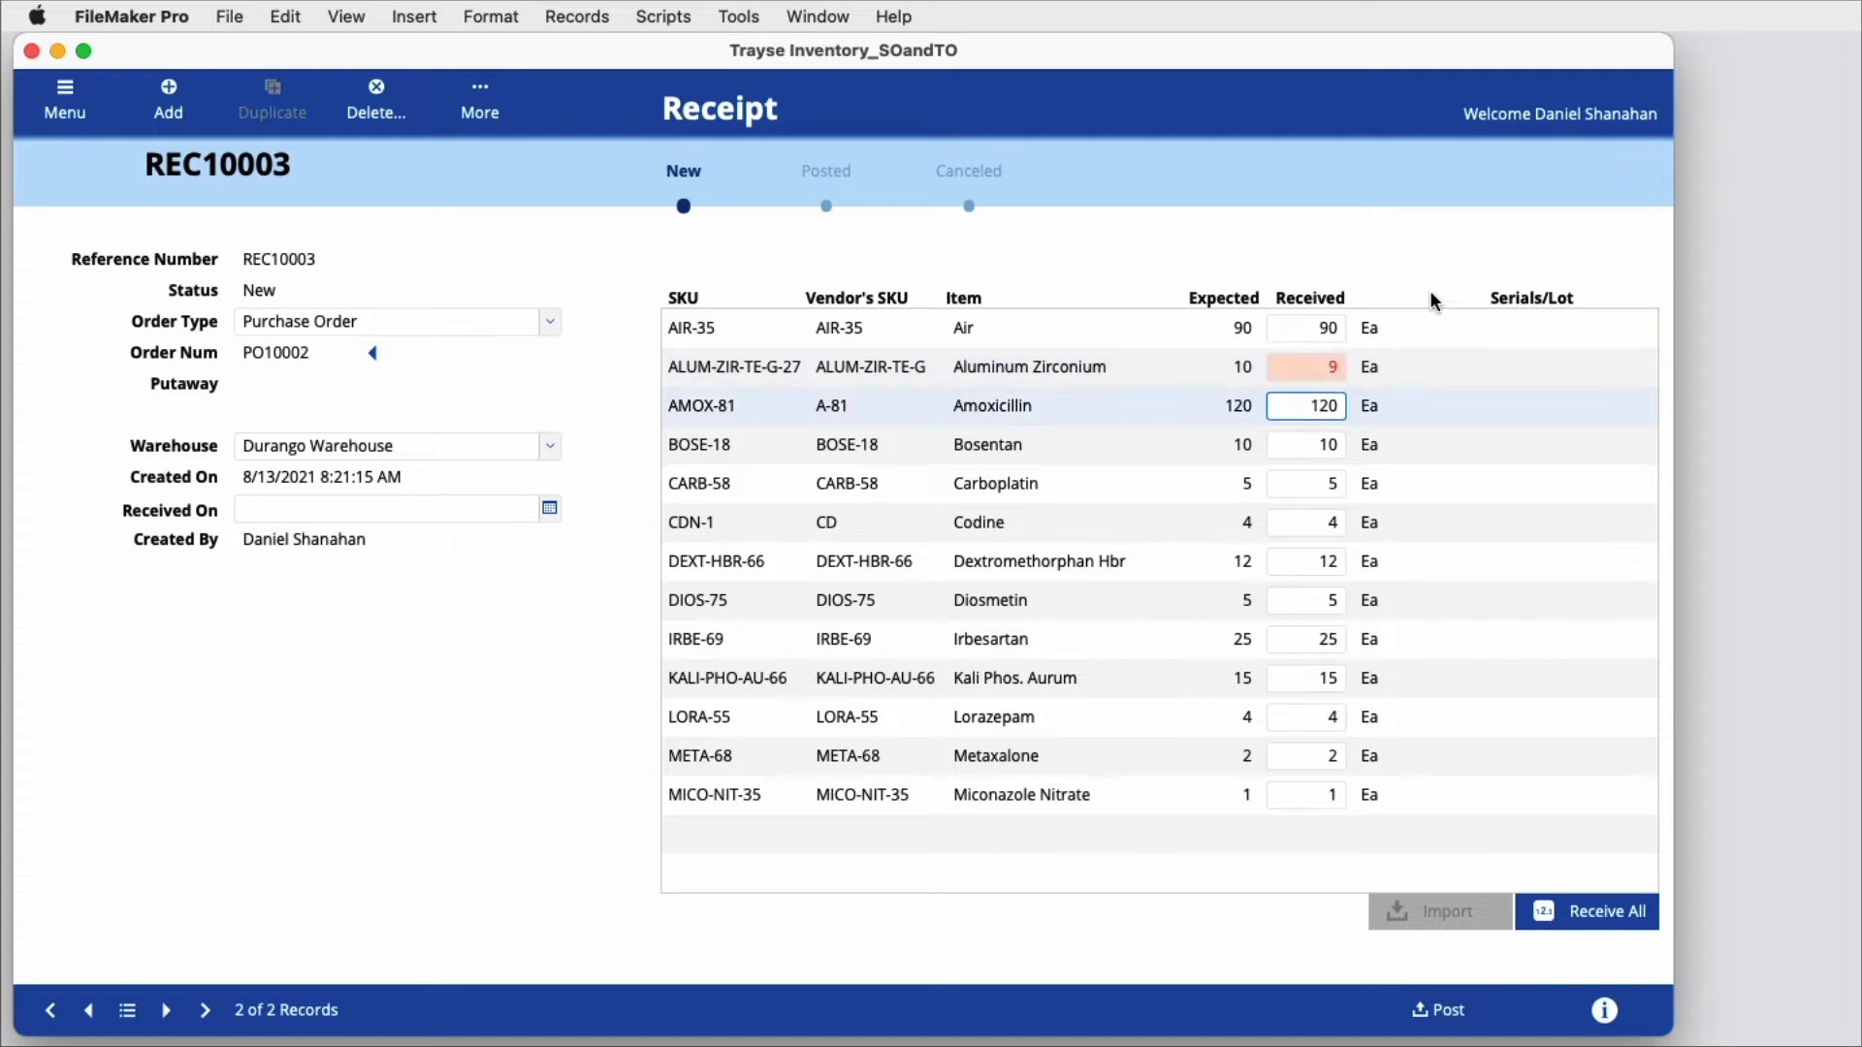
{"action": "left_click", "coordinate": [1431, 291]}
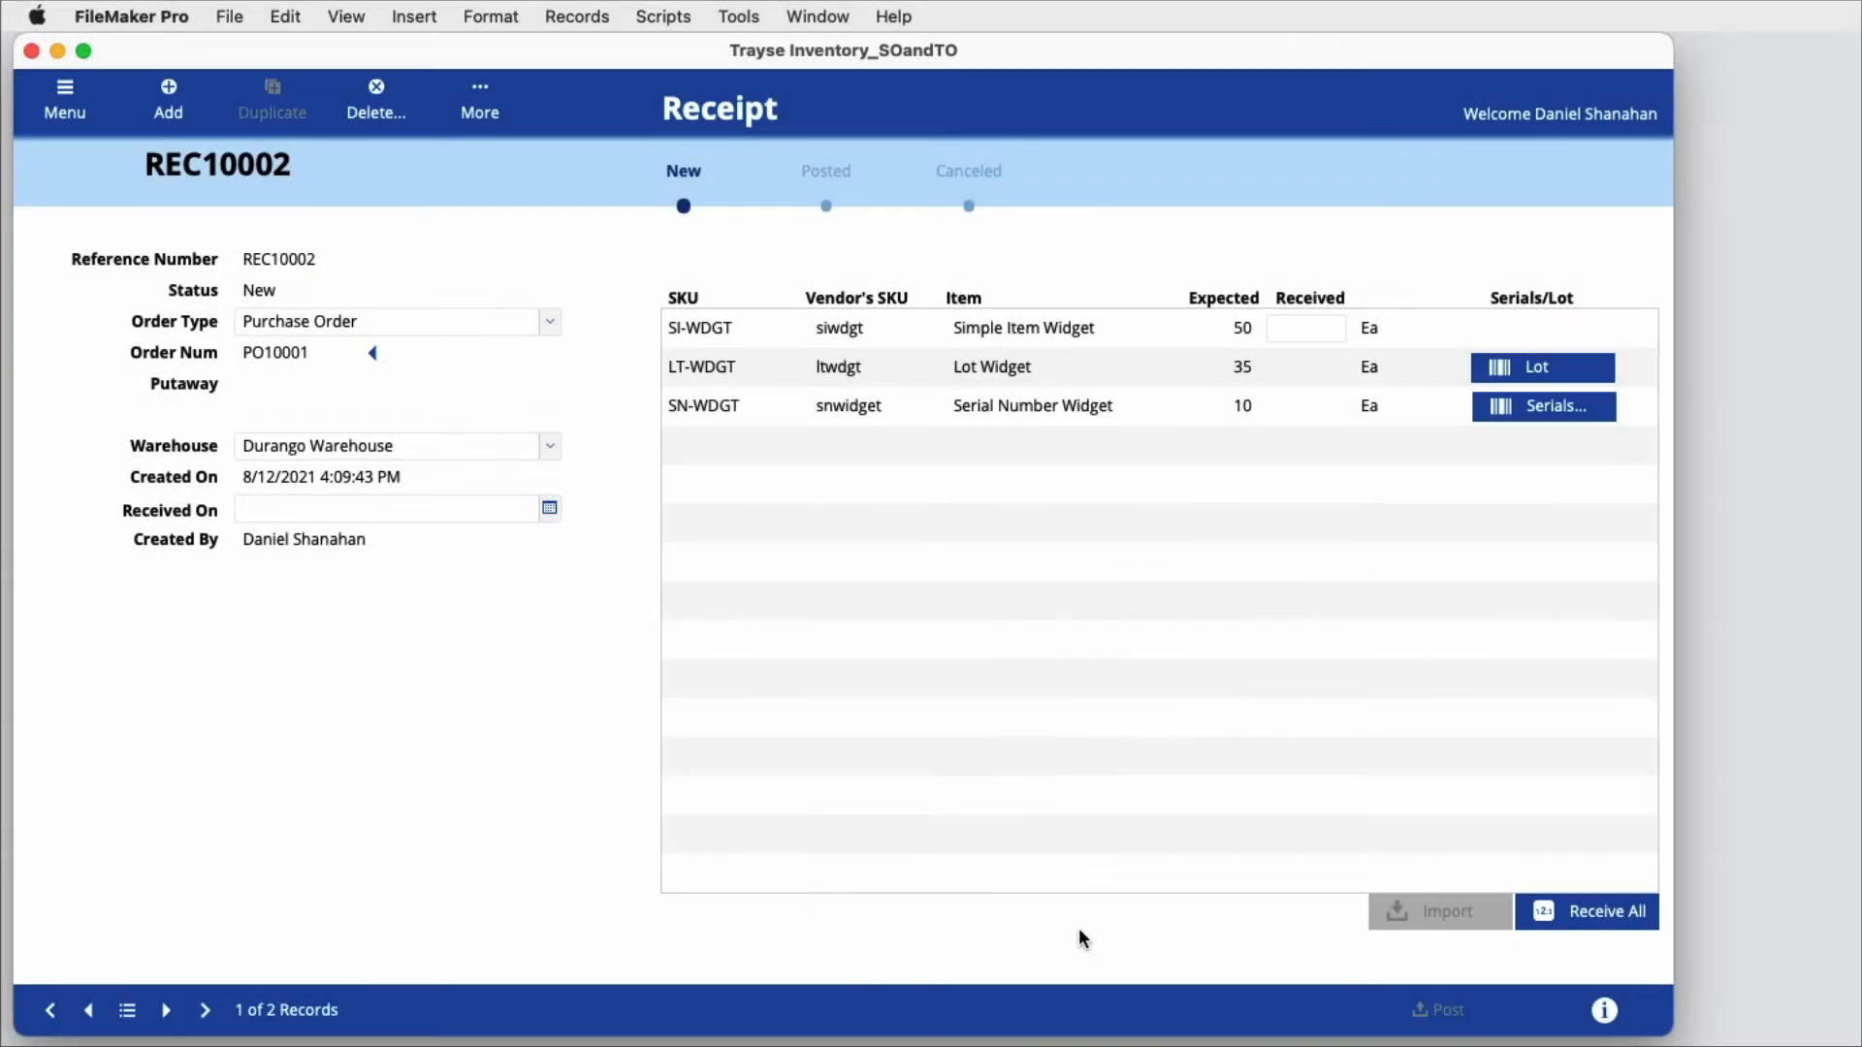
Receive all items on the receipt containing the Simple Item, Lot and Serial Number Widgets, and dismiss the message.
{"action": "left_click", "coordinate": [1586, 903]}
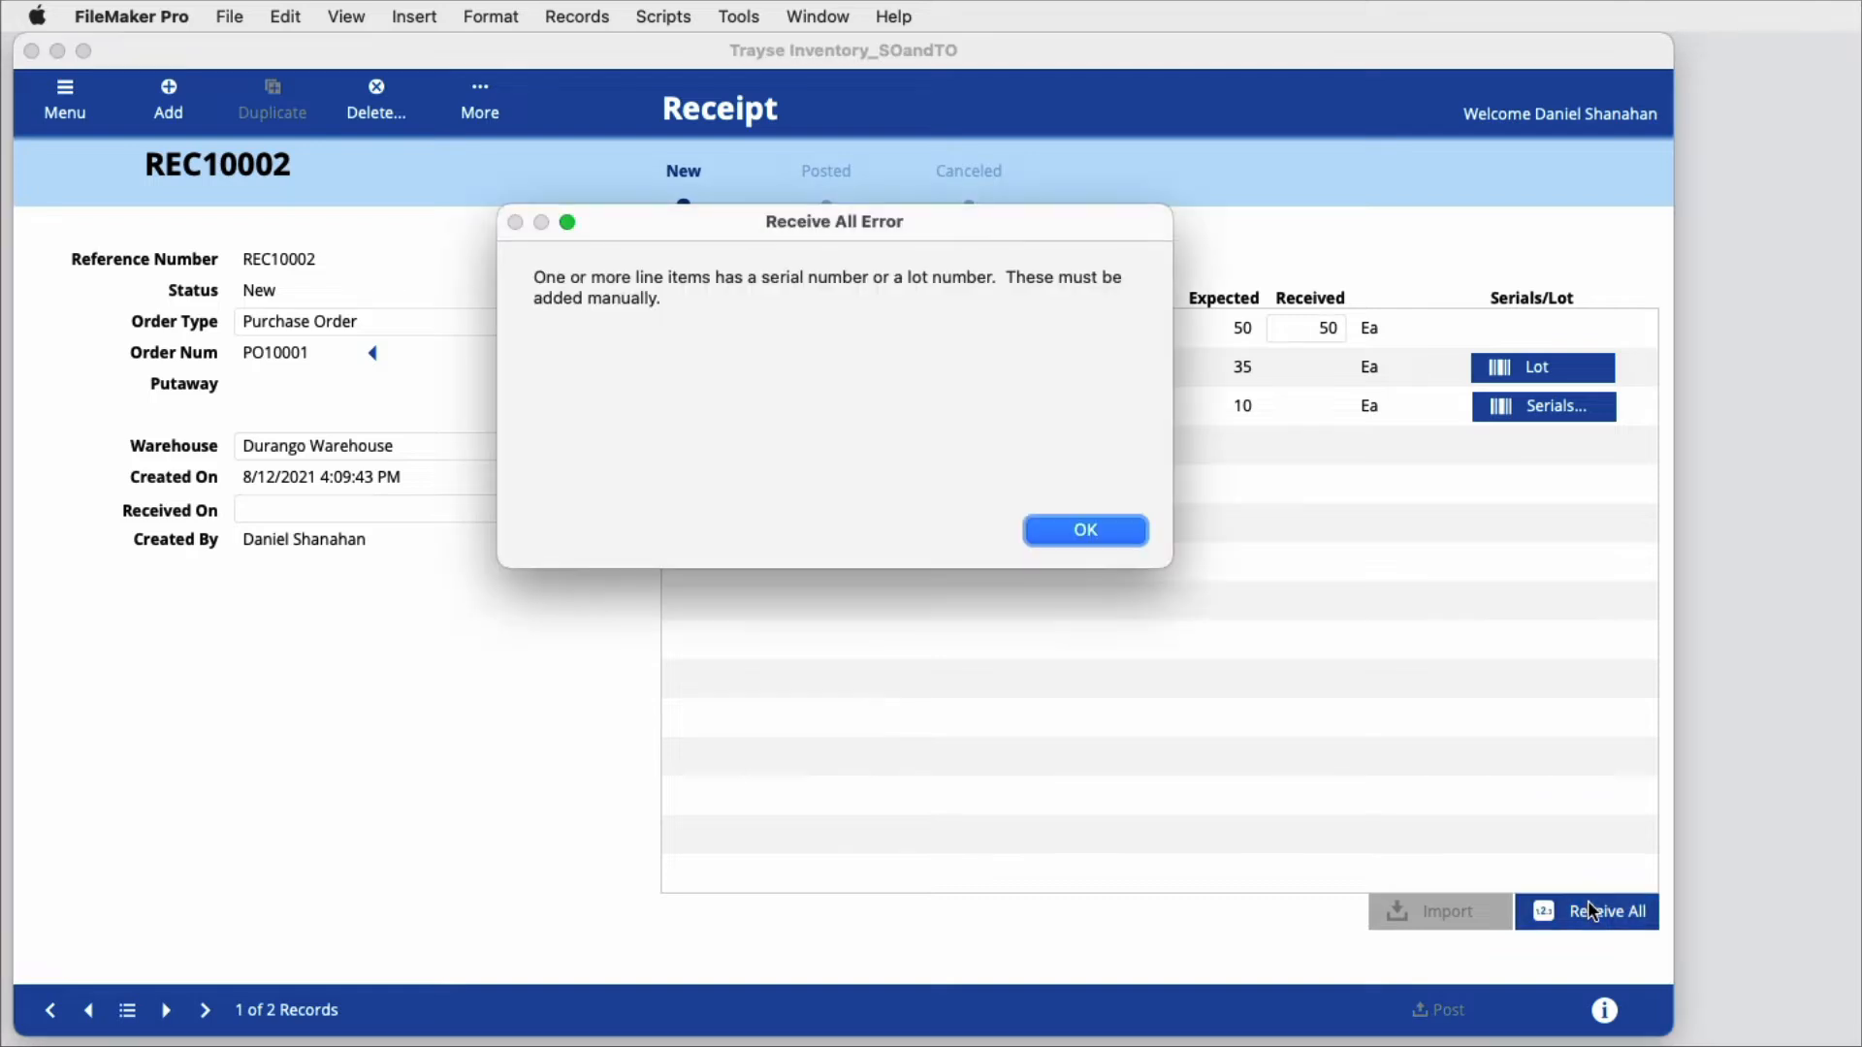
{"action": "left_click", "coordinate": [1119, 532]}
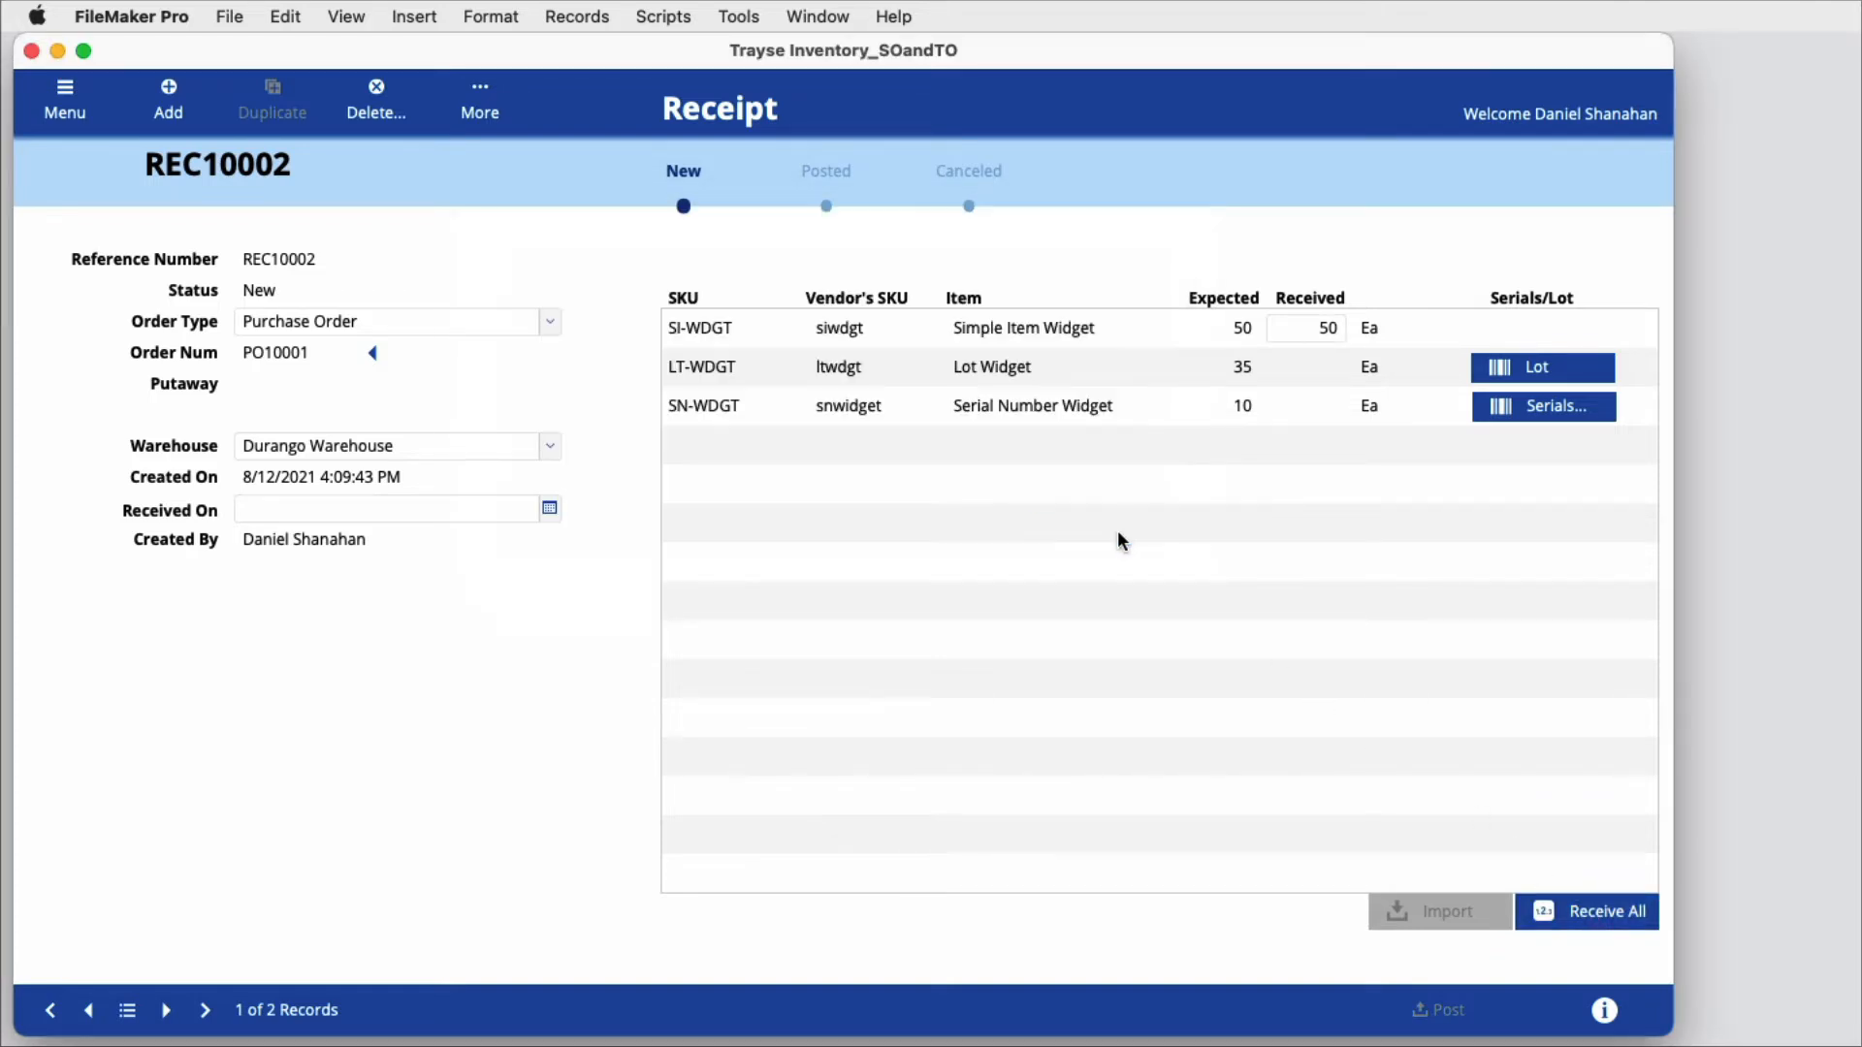
Enter the Serial Number Widget's serial numbers as a comma-separated list beginning 1001, 1002, 1003.
{"action": "left_click", "coordinate": [1516, 407]}
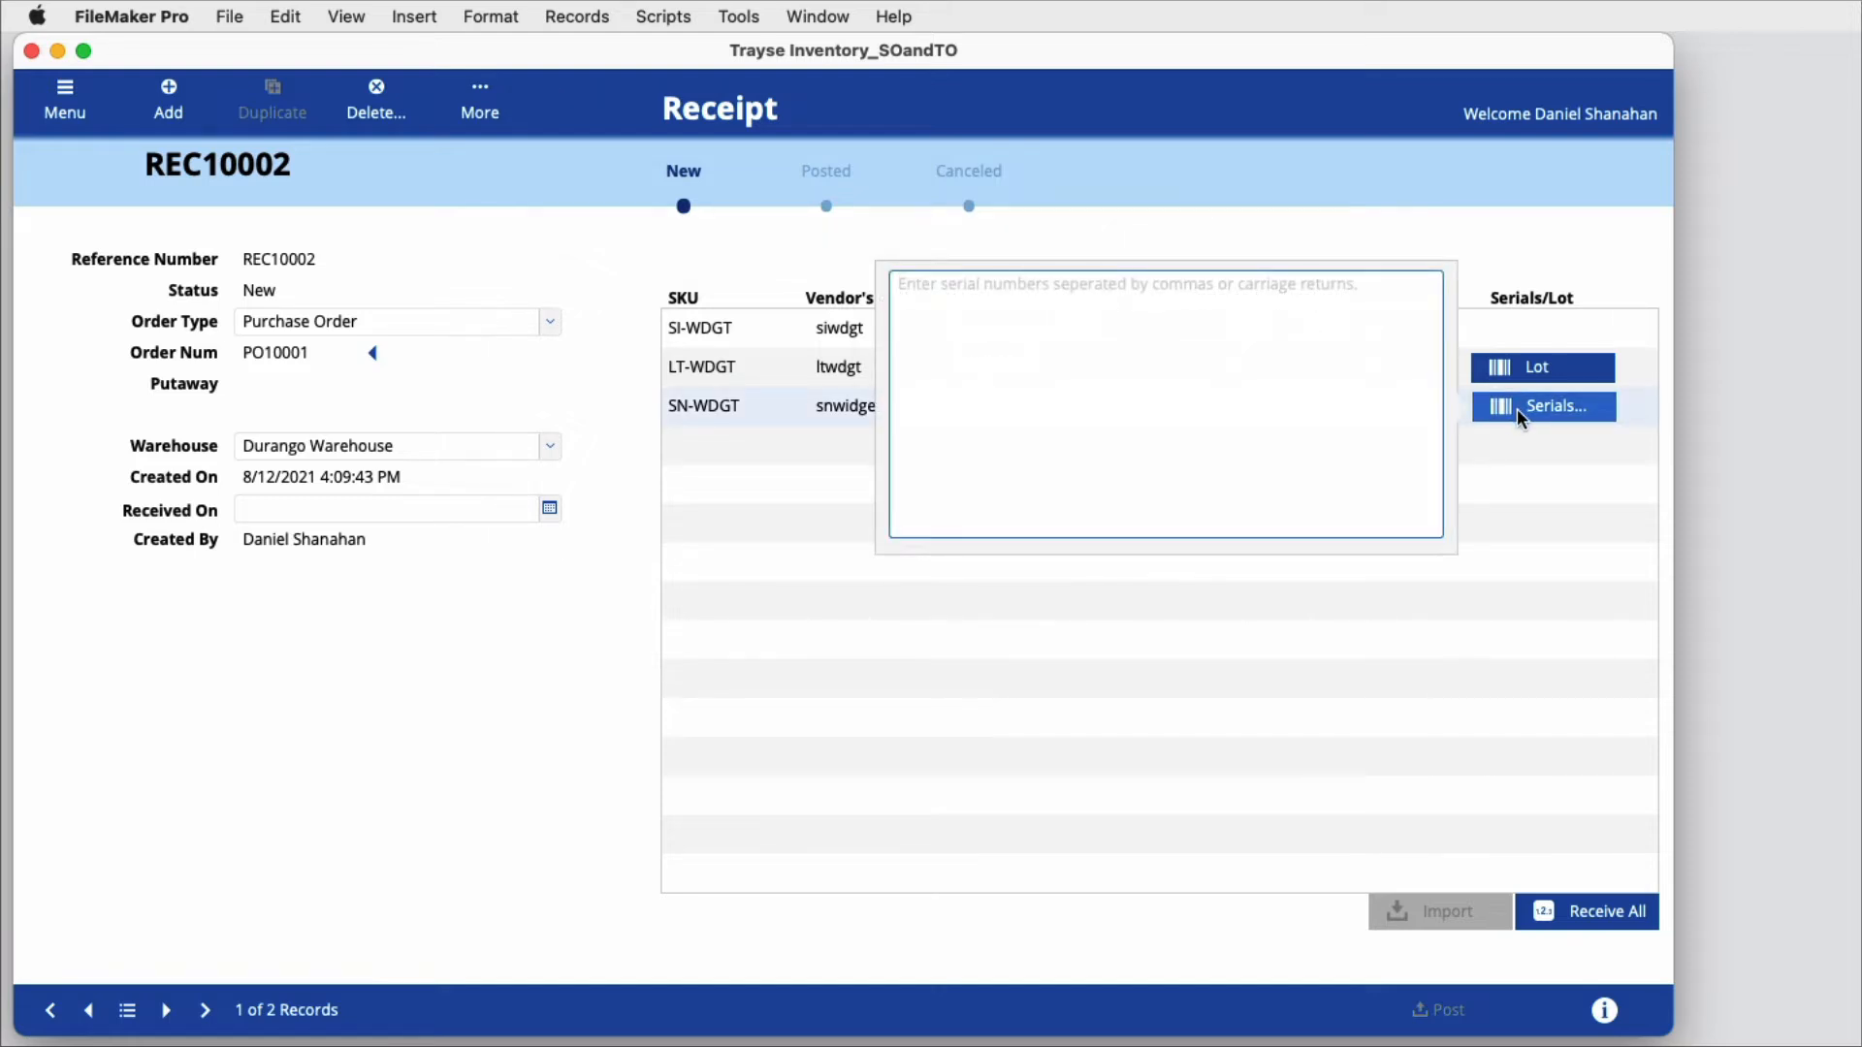
{"action": "type", "text": "1001, 1002, "}
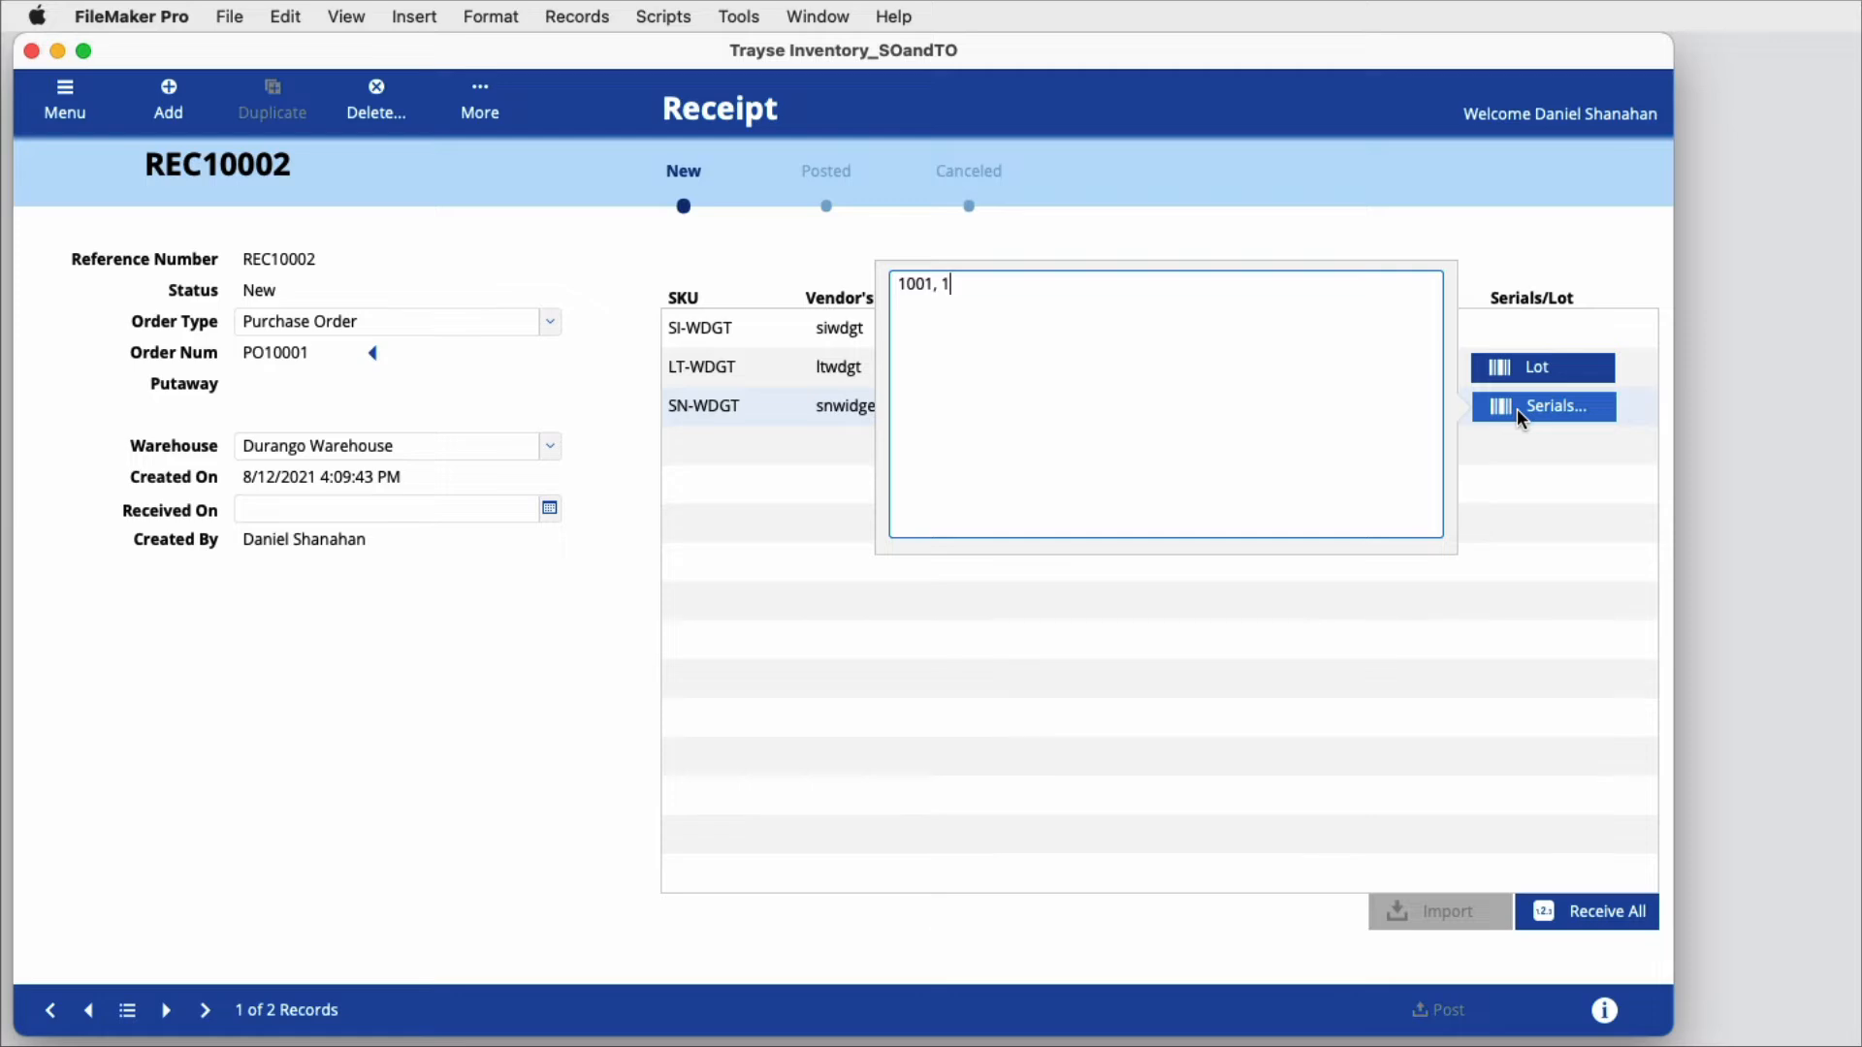
{"action": "type", "text": "1003, 100"}
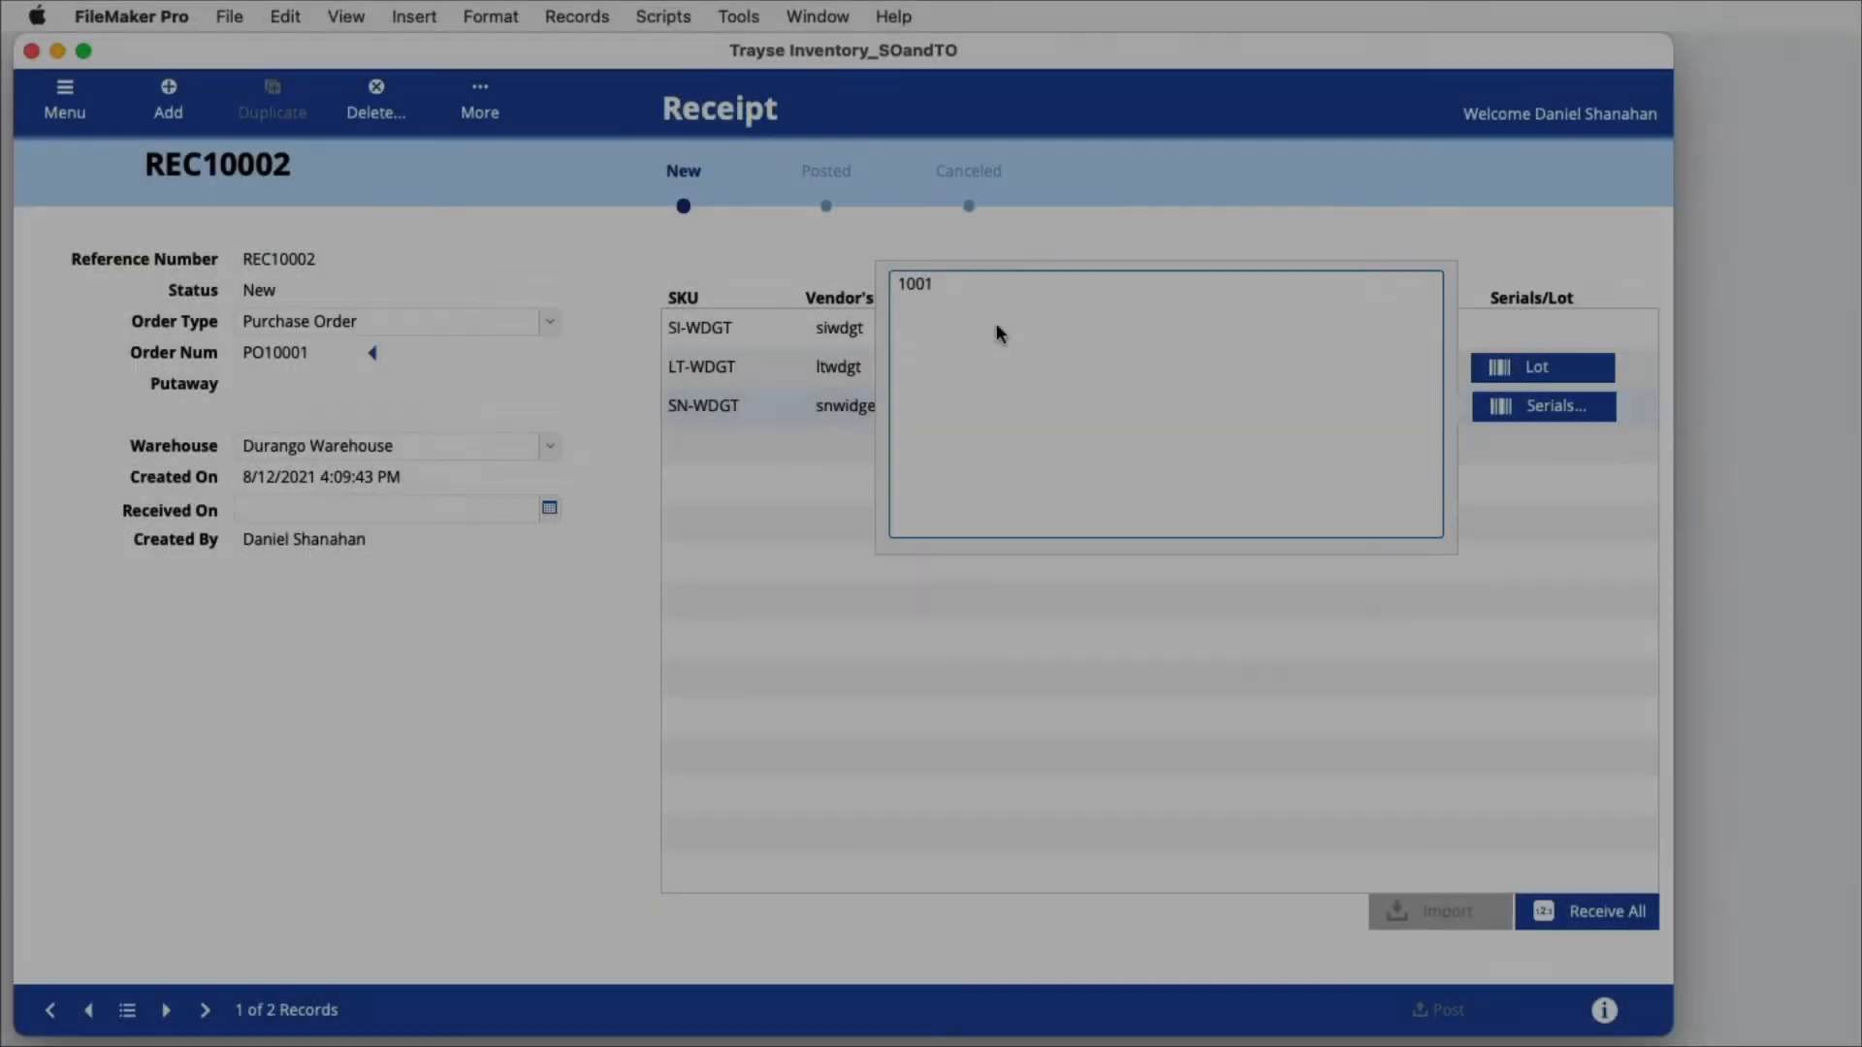
Enter serial numbers 1001, 1002, 1003 and 1004 for the Serial Number Widget, each on its own line.
{"action": "key", "text": "Return"}
{"action": "type", "text": "1002"}
{"action": "key", "text": "Return"}
{"action": "type", "text": "1003"}
{"action": "key", "text": "Return"}
{"action": "type", "text": "1004"}
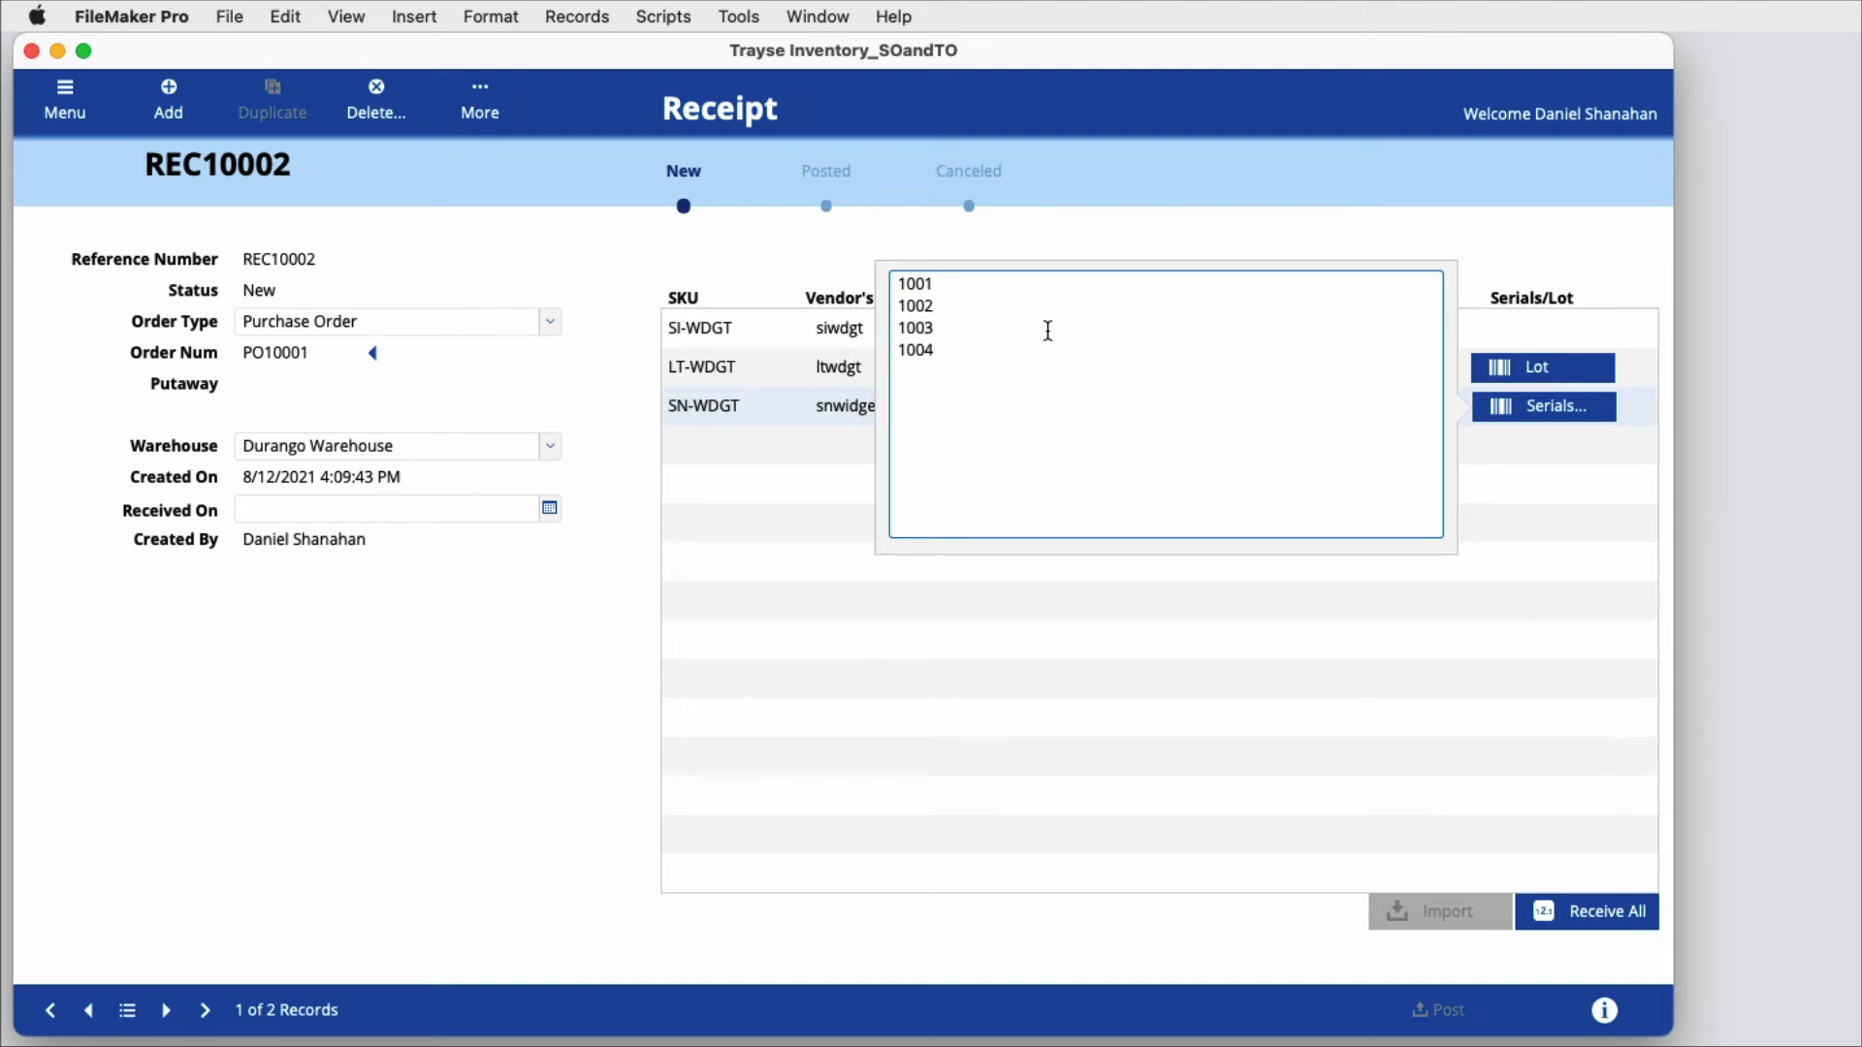
{"action": "left_click", "coordinate": [1330, 236]}
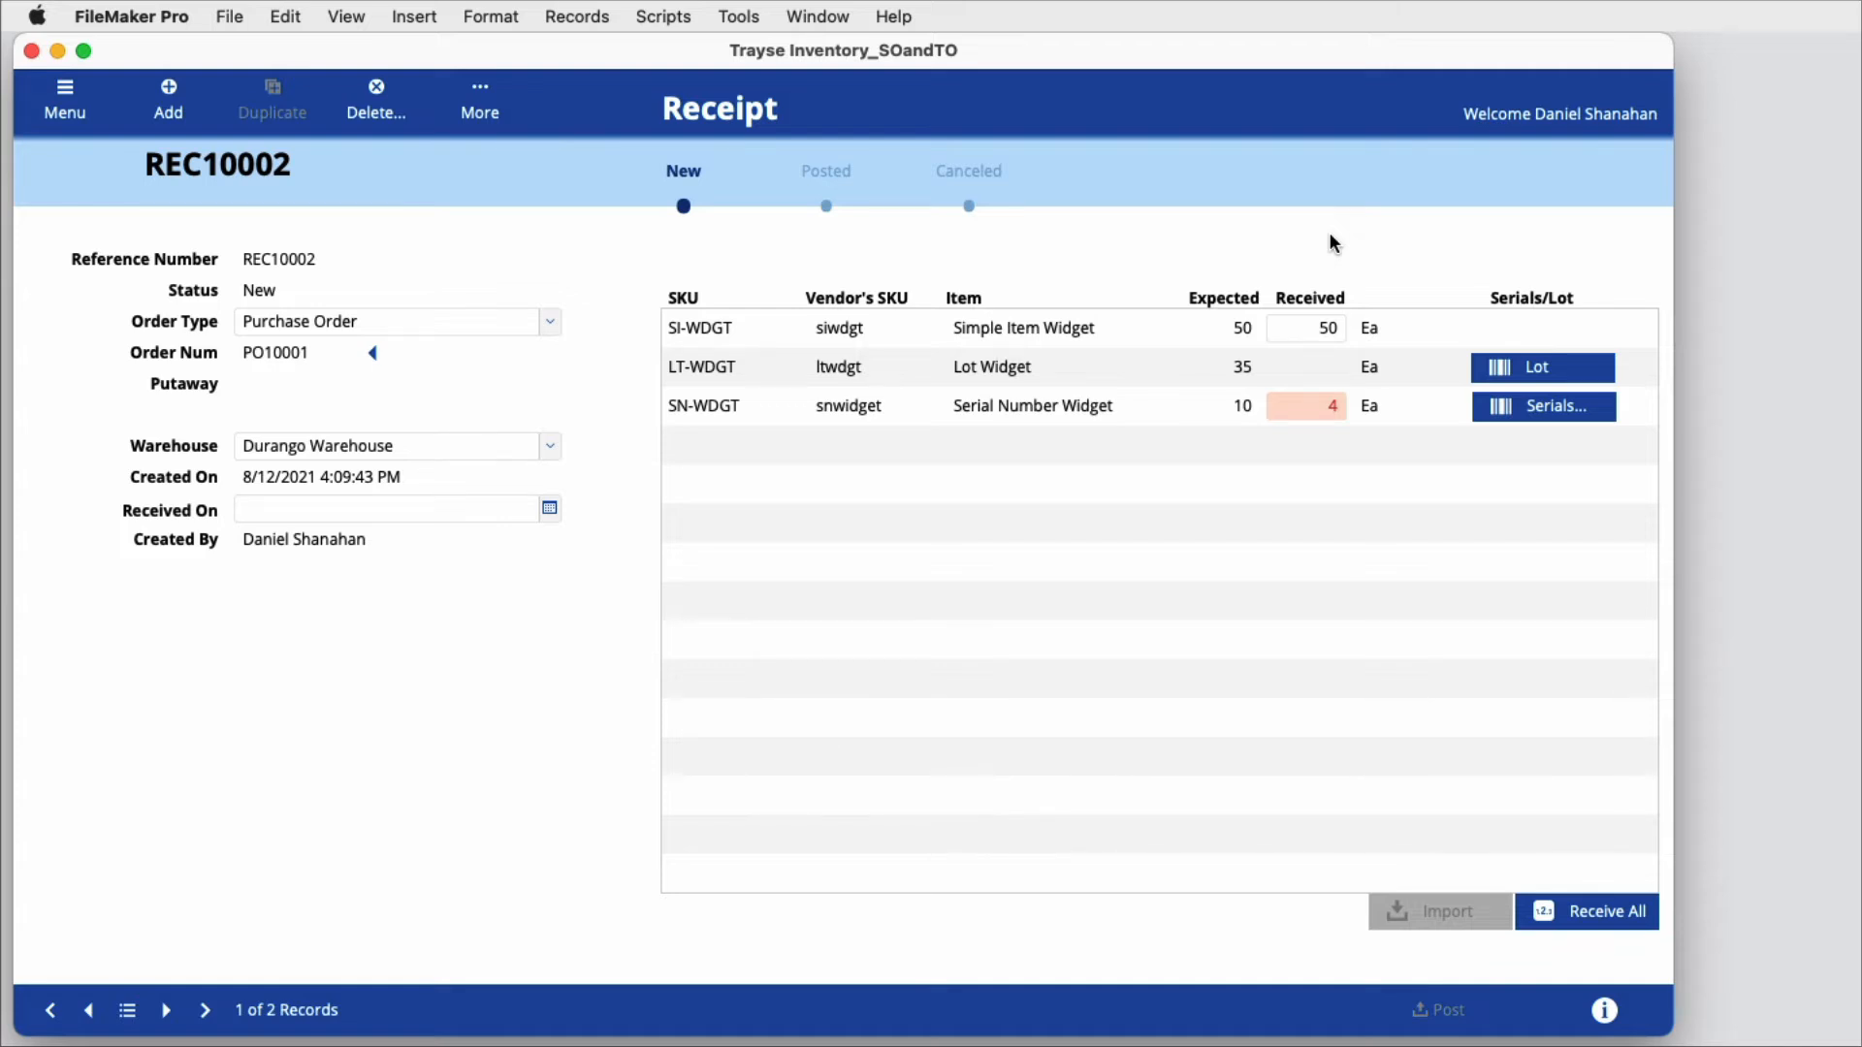
Record lot LT4 for the Lot Widget with expiration date 08/13/2023 and quantity 20.
{"action": "left_click", "coordinate": [1563, 370]}
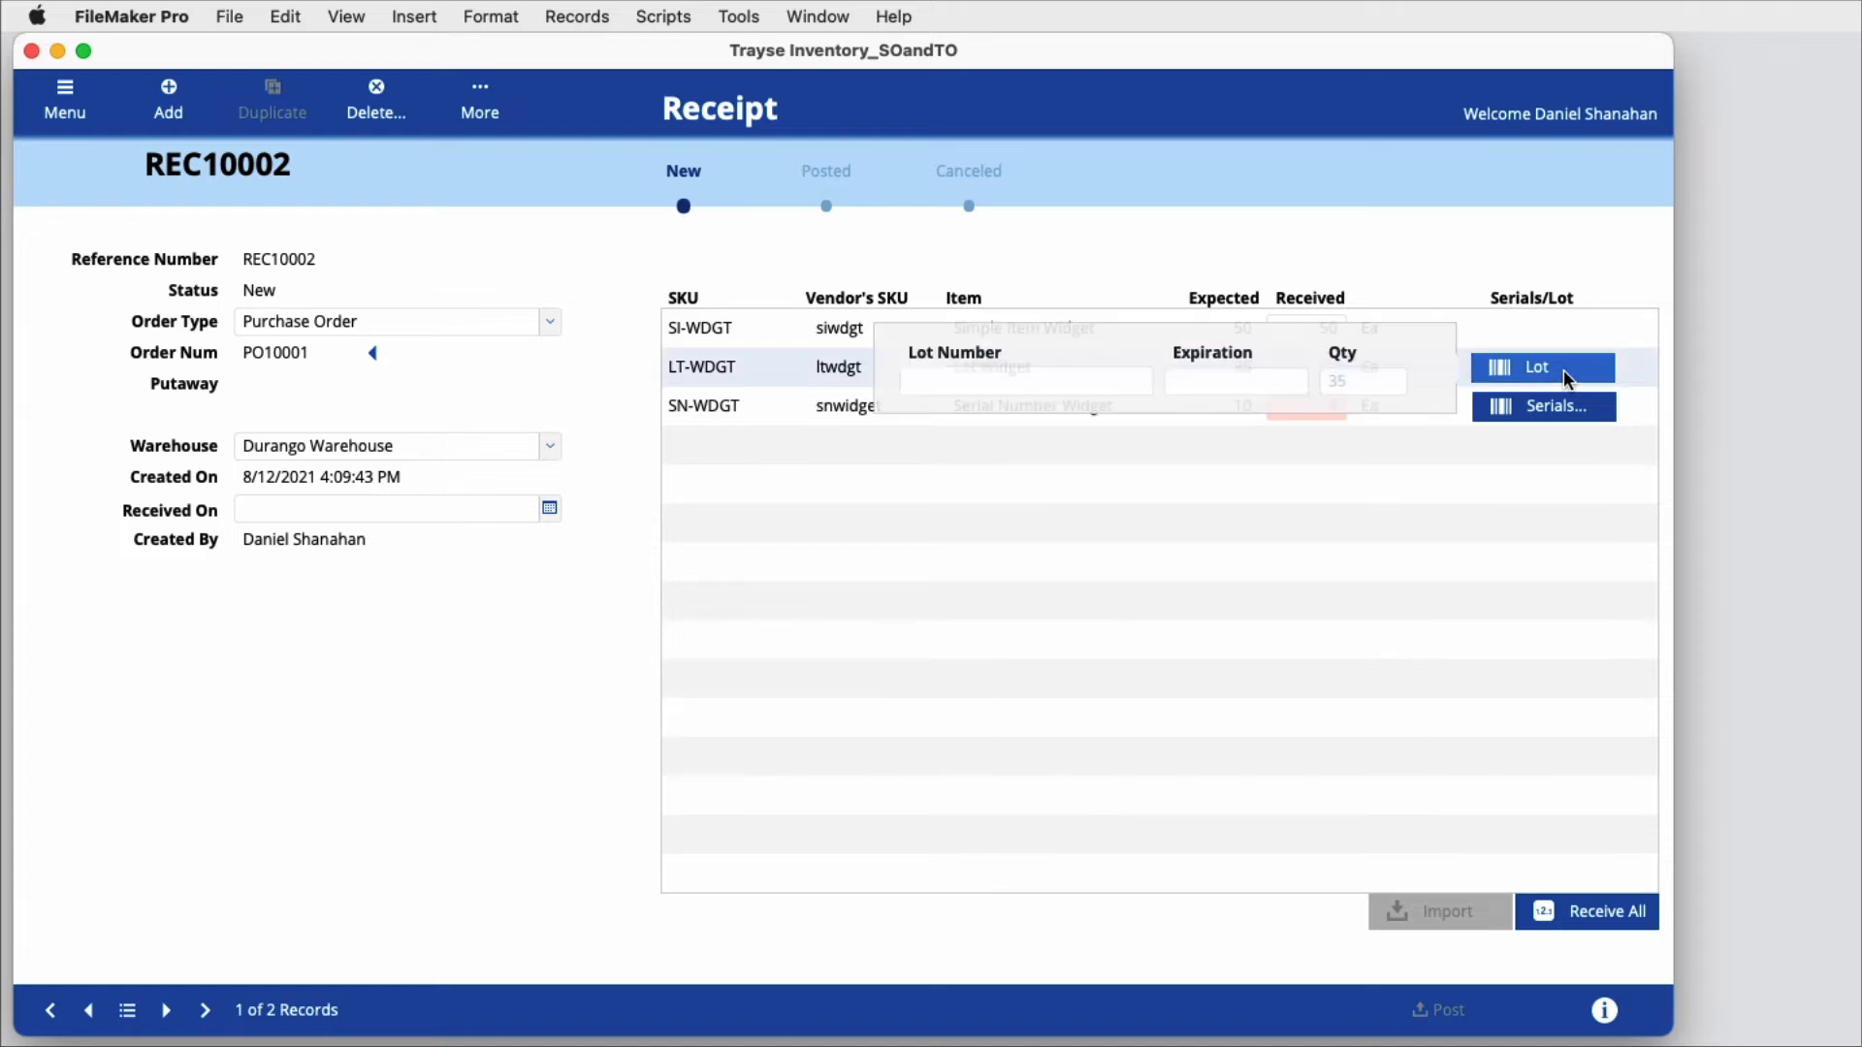
{"action": "left_click", "coordinate": [990, 386]}
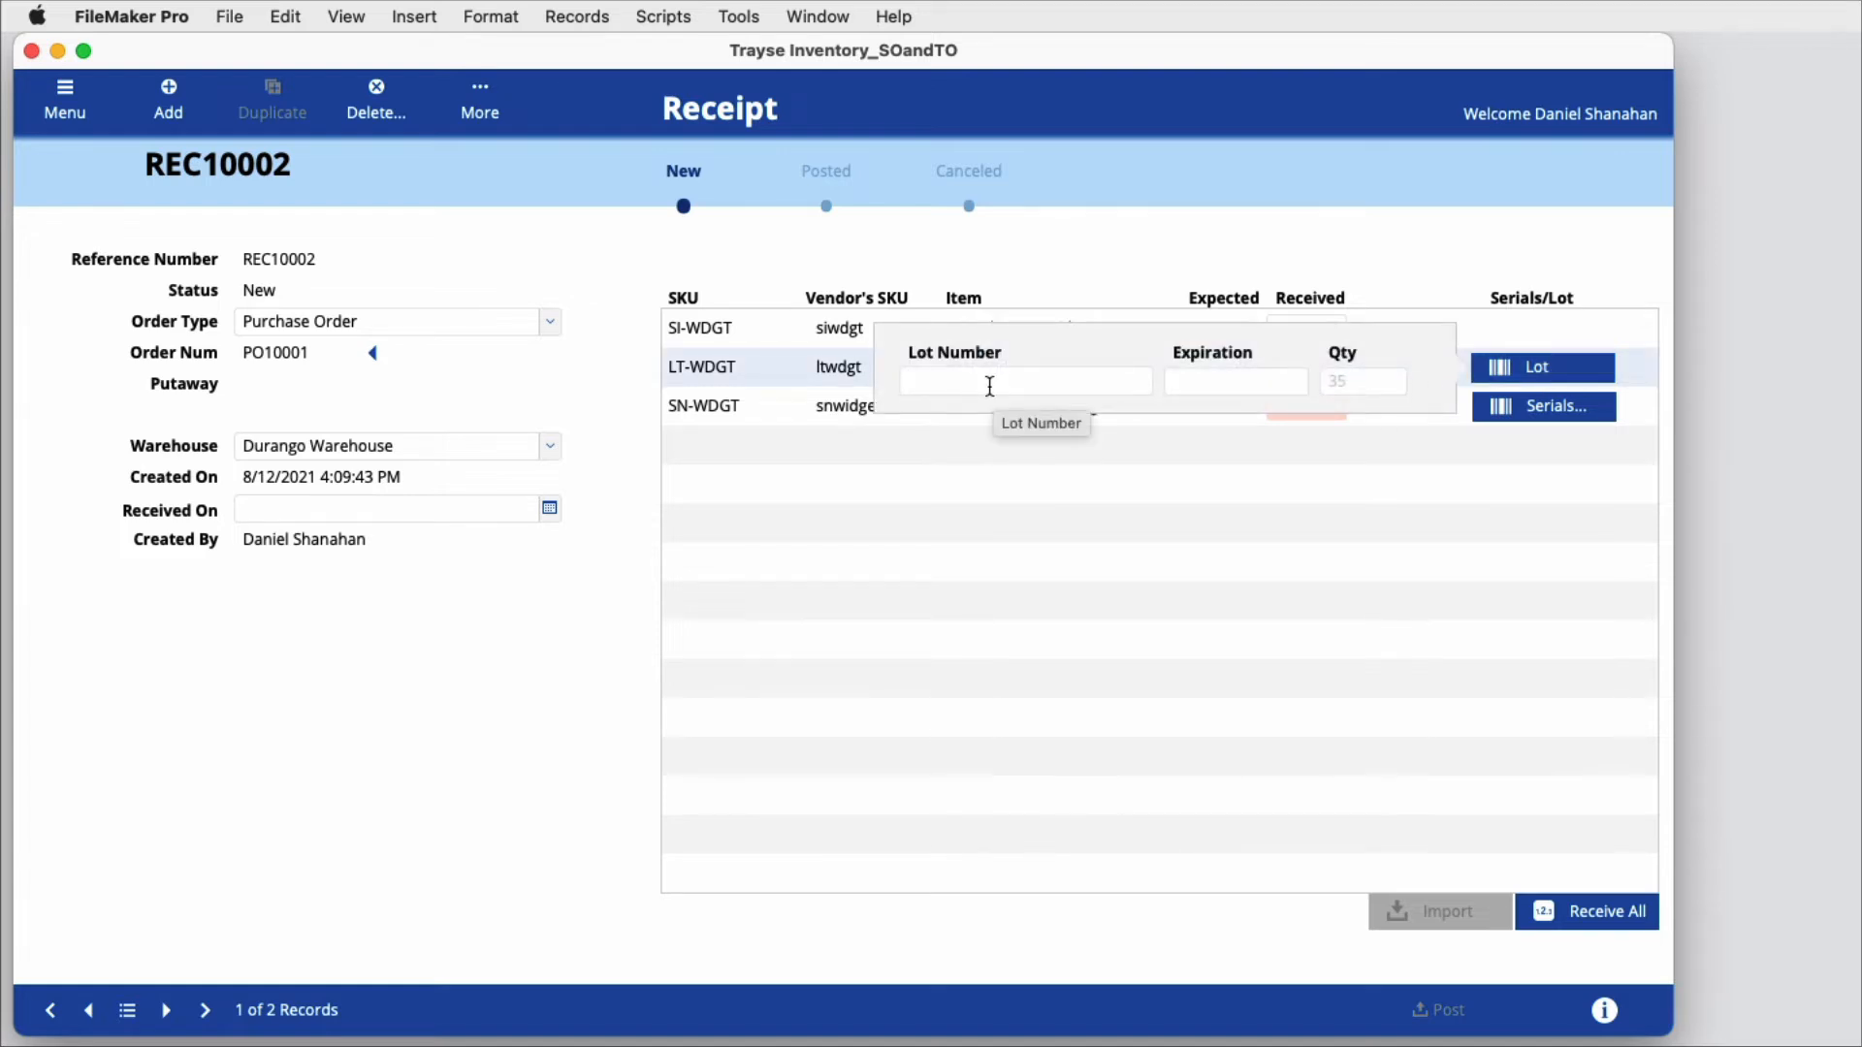
{"action": "type", "text": "LT"}
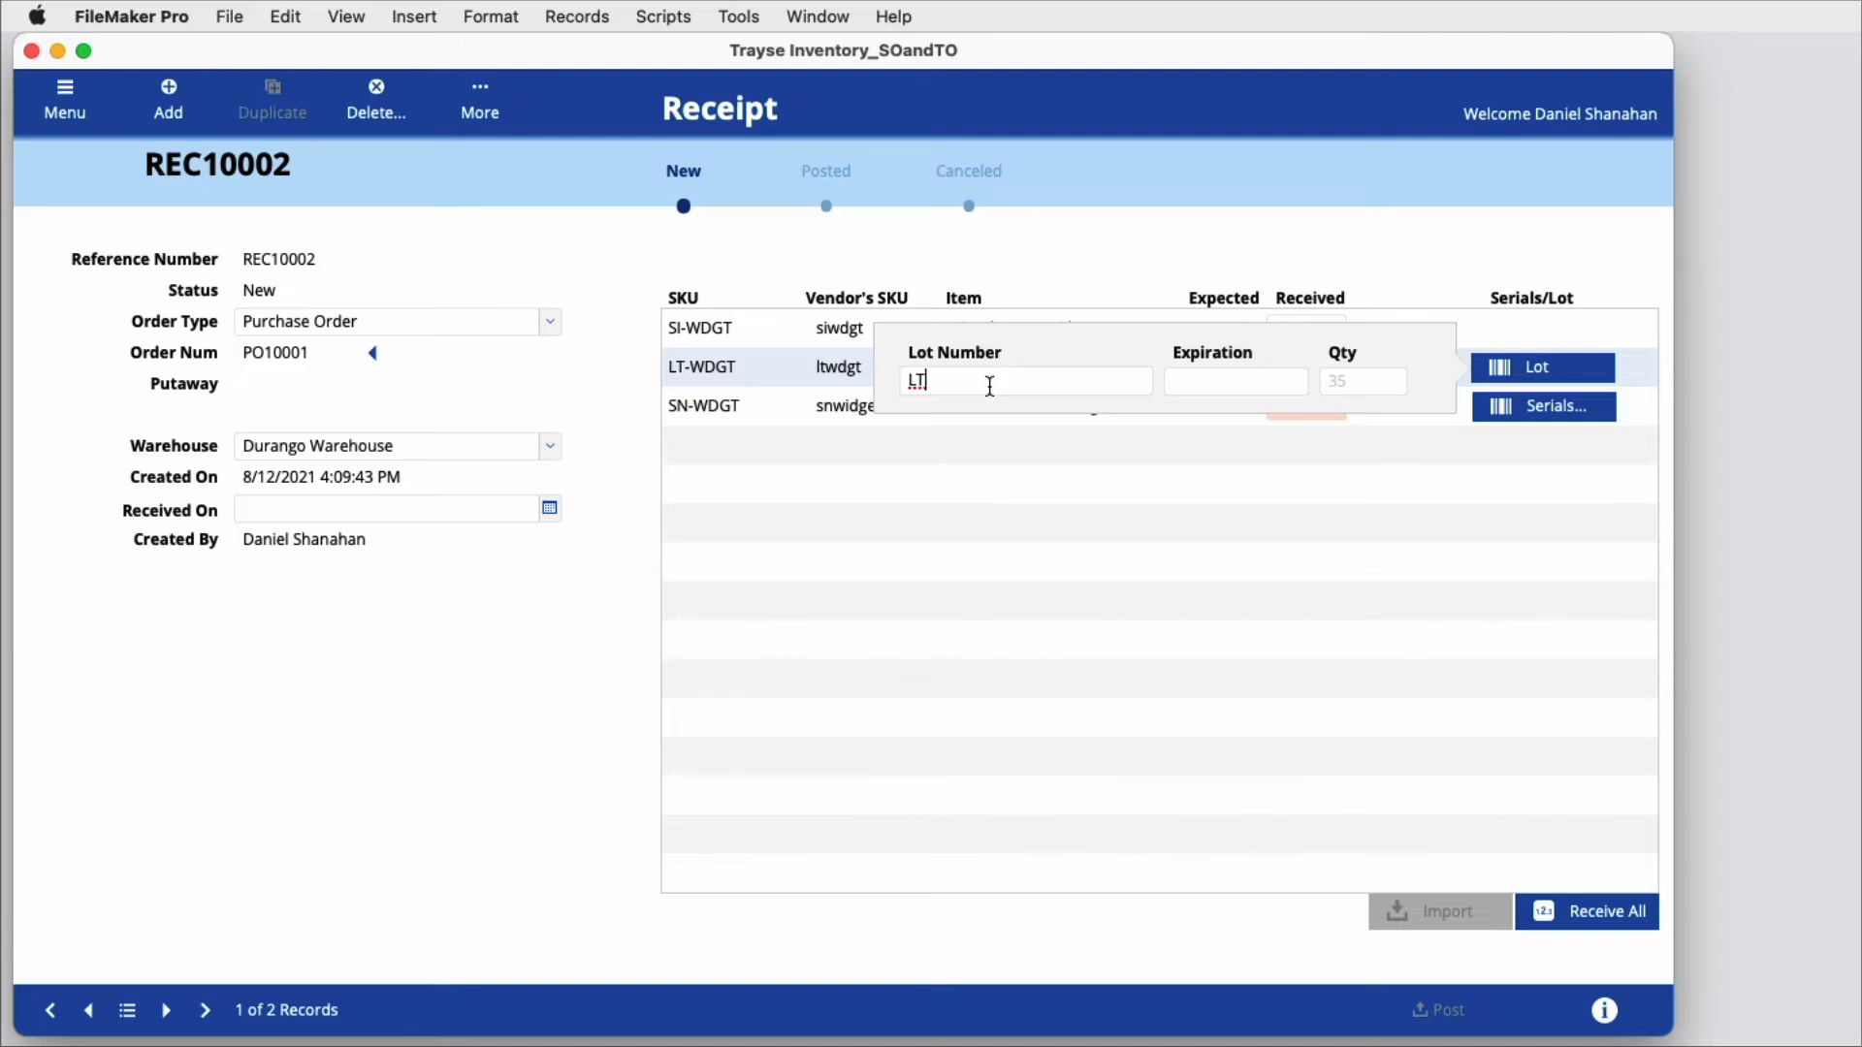
{"action": "type", "text": "4"}
{"action": "left_click", "coordinate": [1294, 381]}
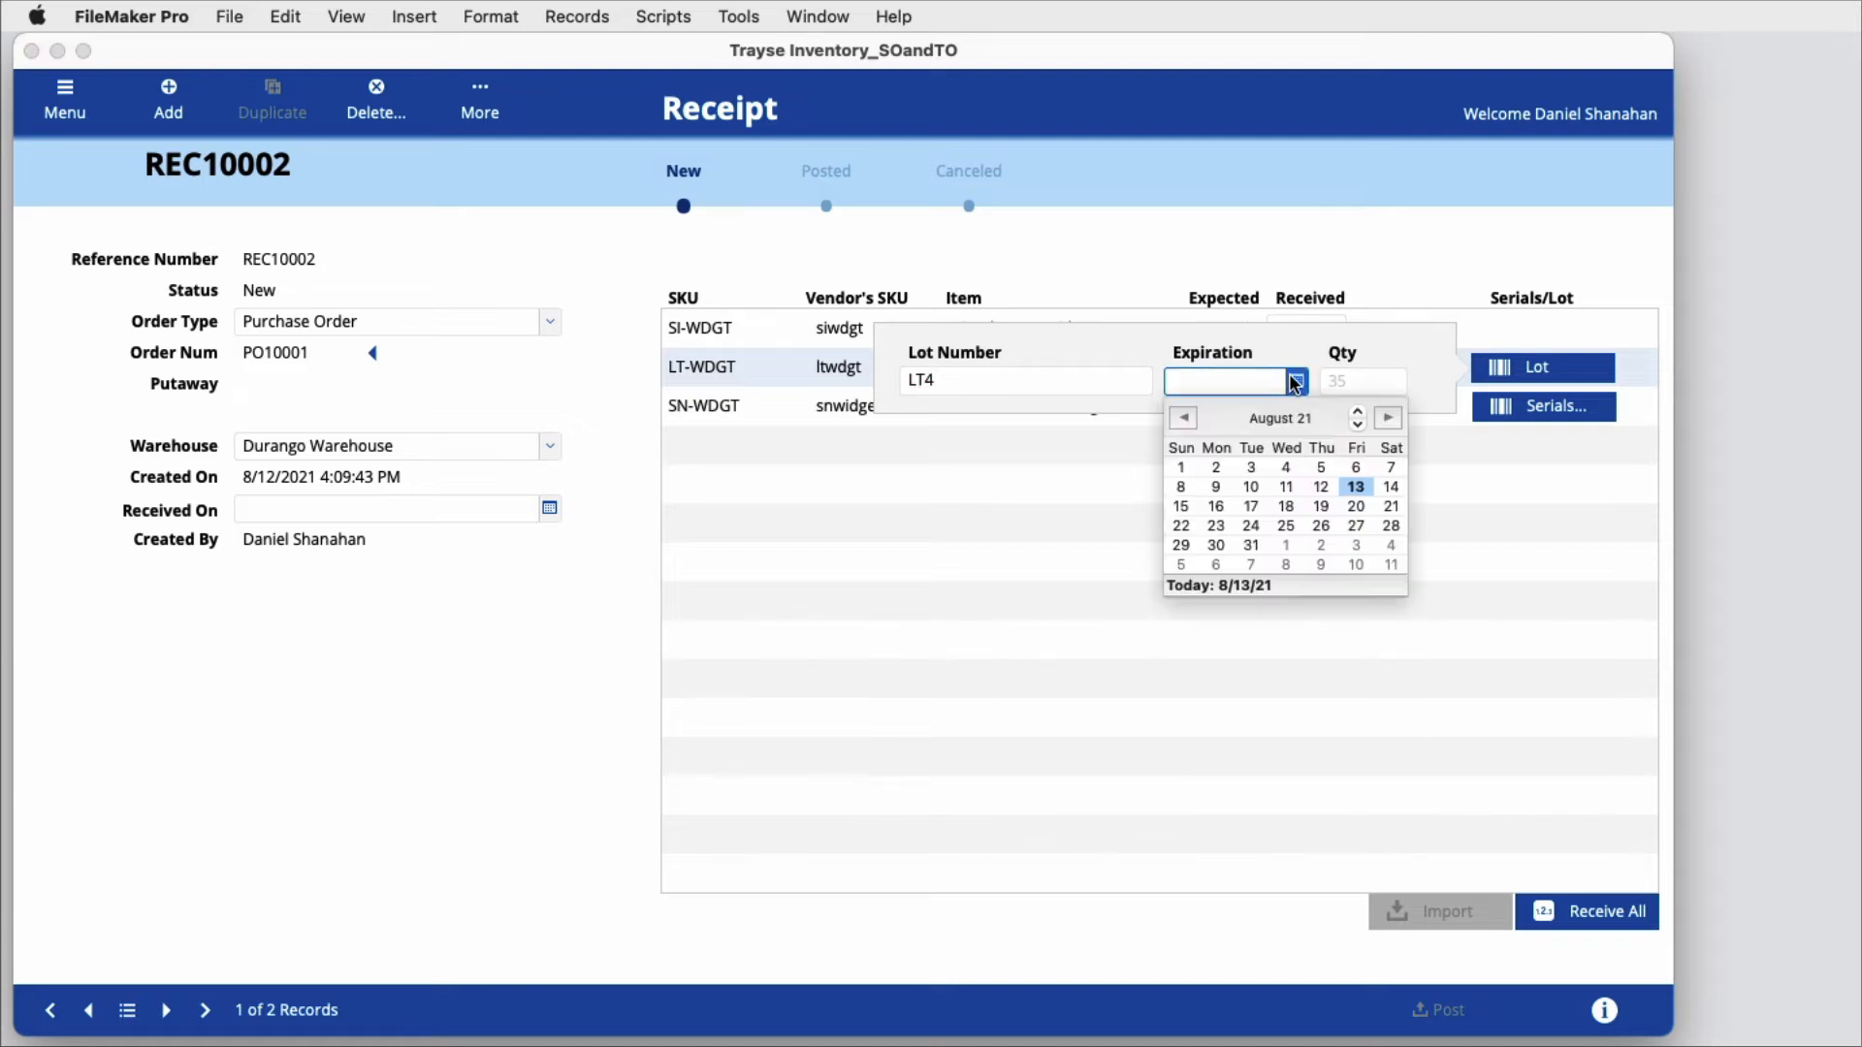
{"action": "left_click", "coordinate": [1356, 413]}
{"action": "left_click", "coordinate": [1356, 413]}
{"action": "key", "text": "Tab"}
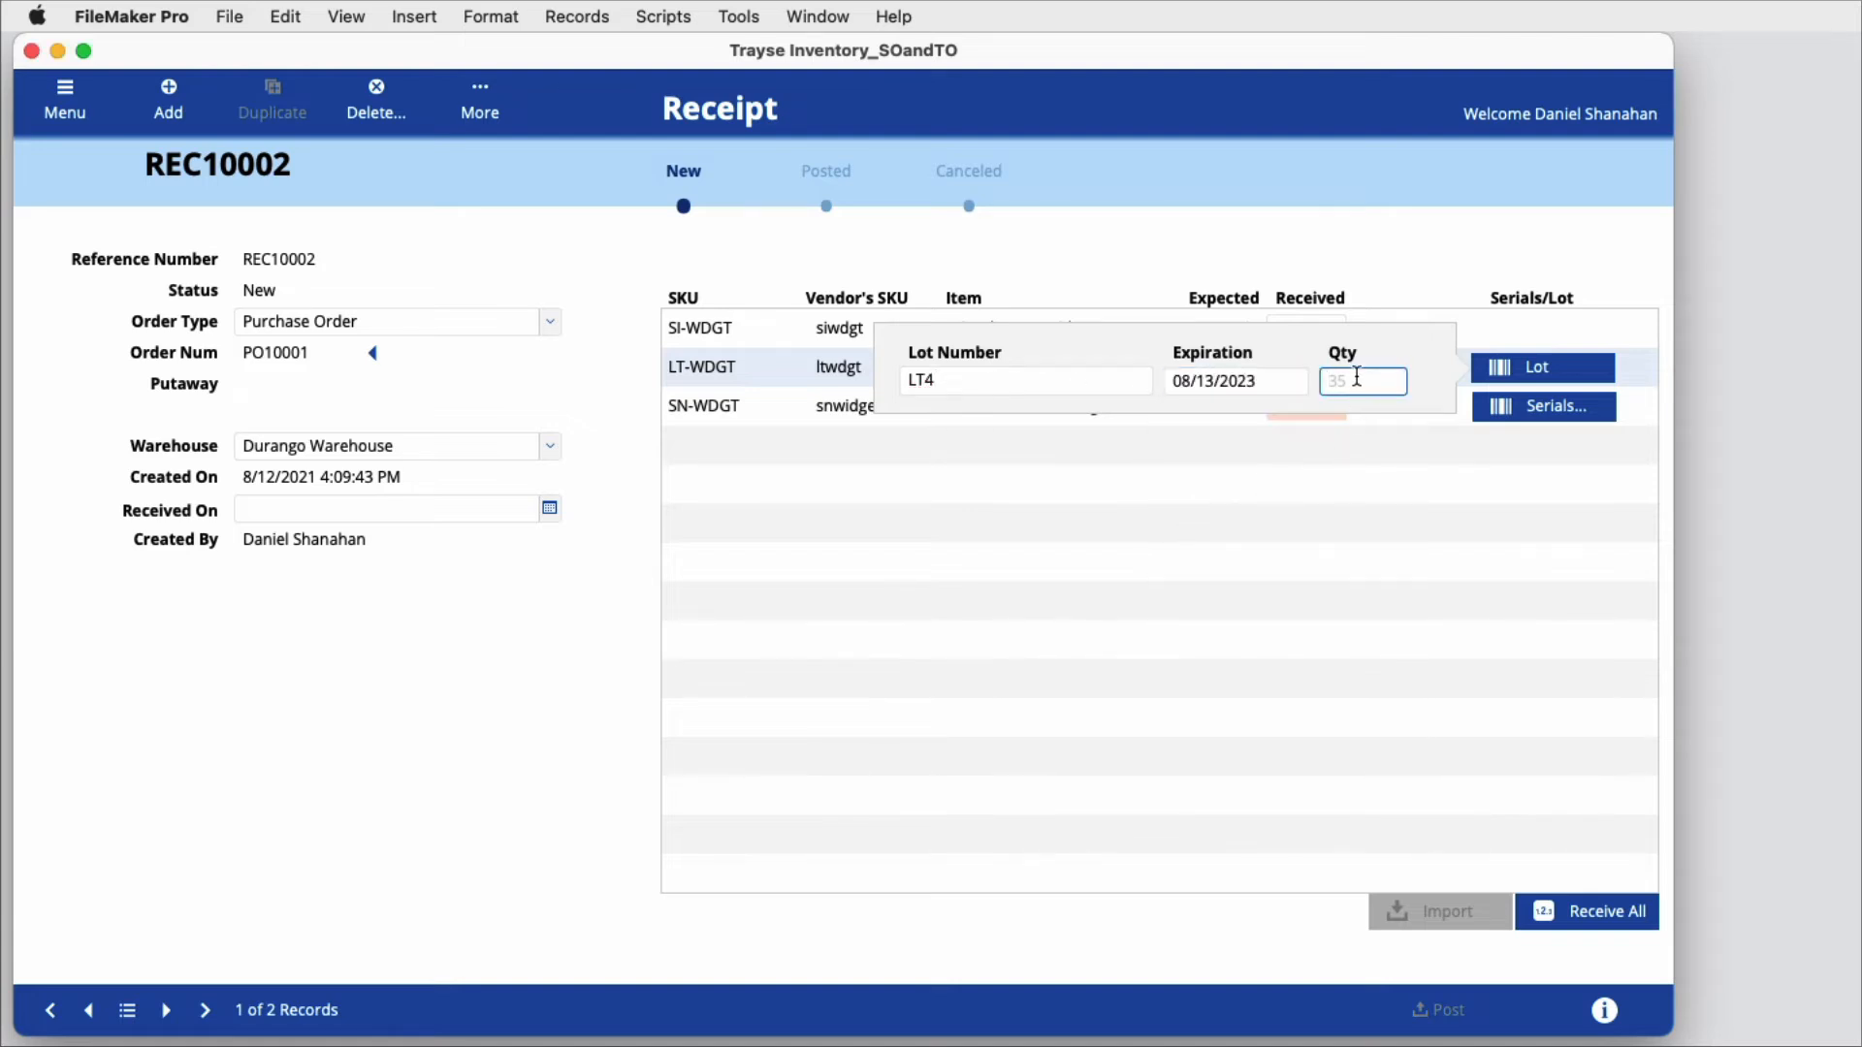
{"action": "type", "text": "20"}
{"action": "key", "text": "Return"}
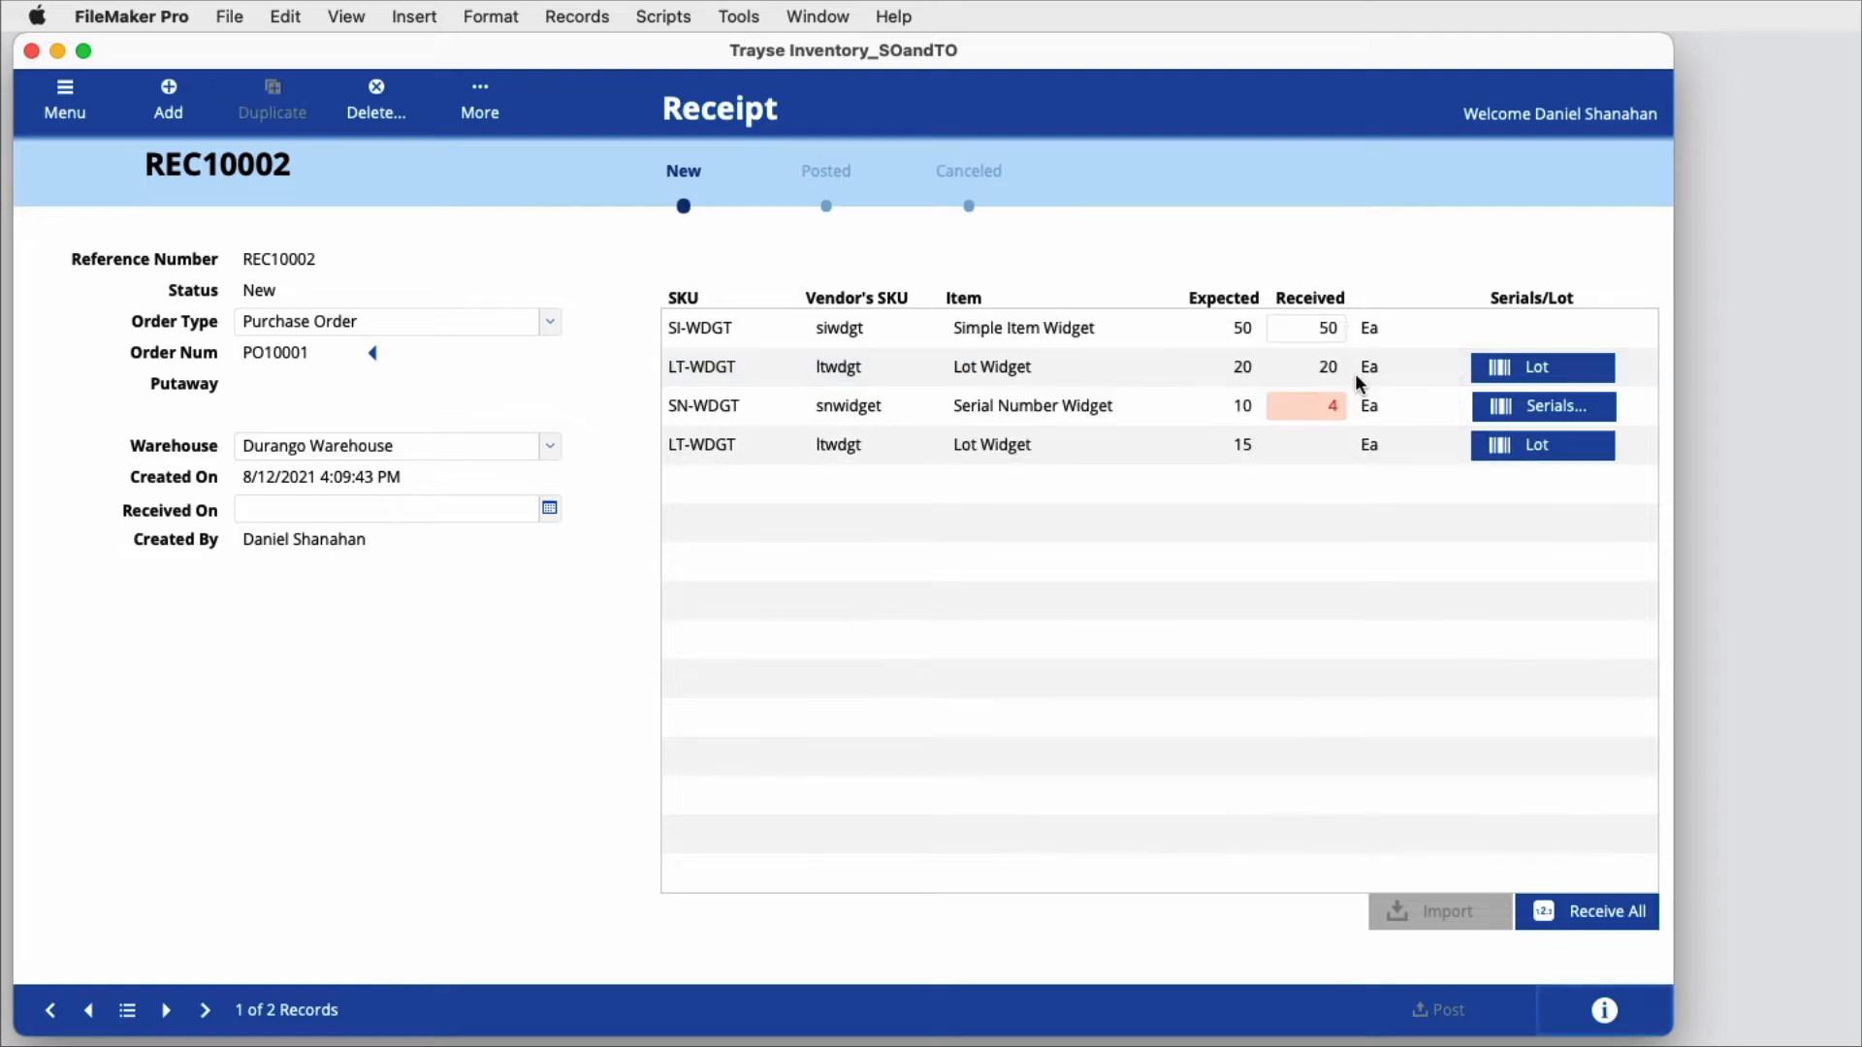
Record lot LT5 for the second Lot Widget line with expiration date 08/24/2023 and quantity 15.
{"action": "left_click", "coordinate": [1511, 441]}
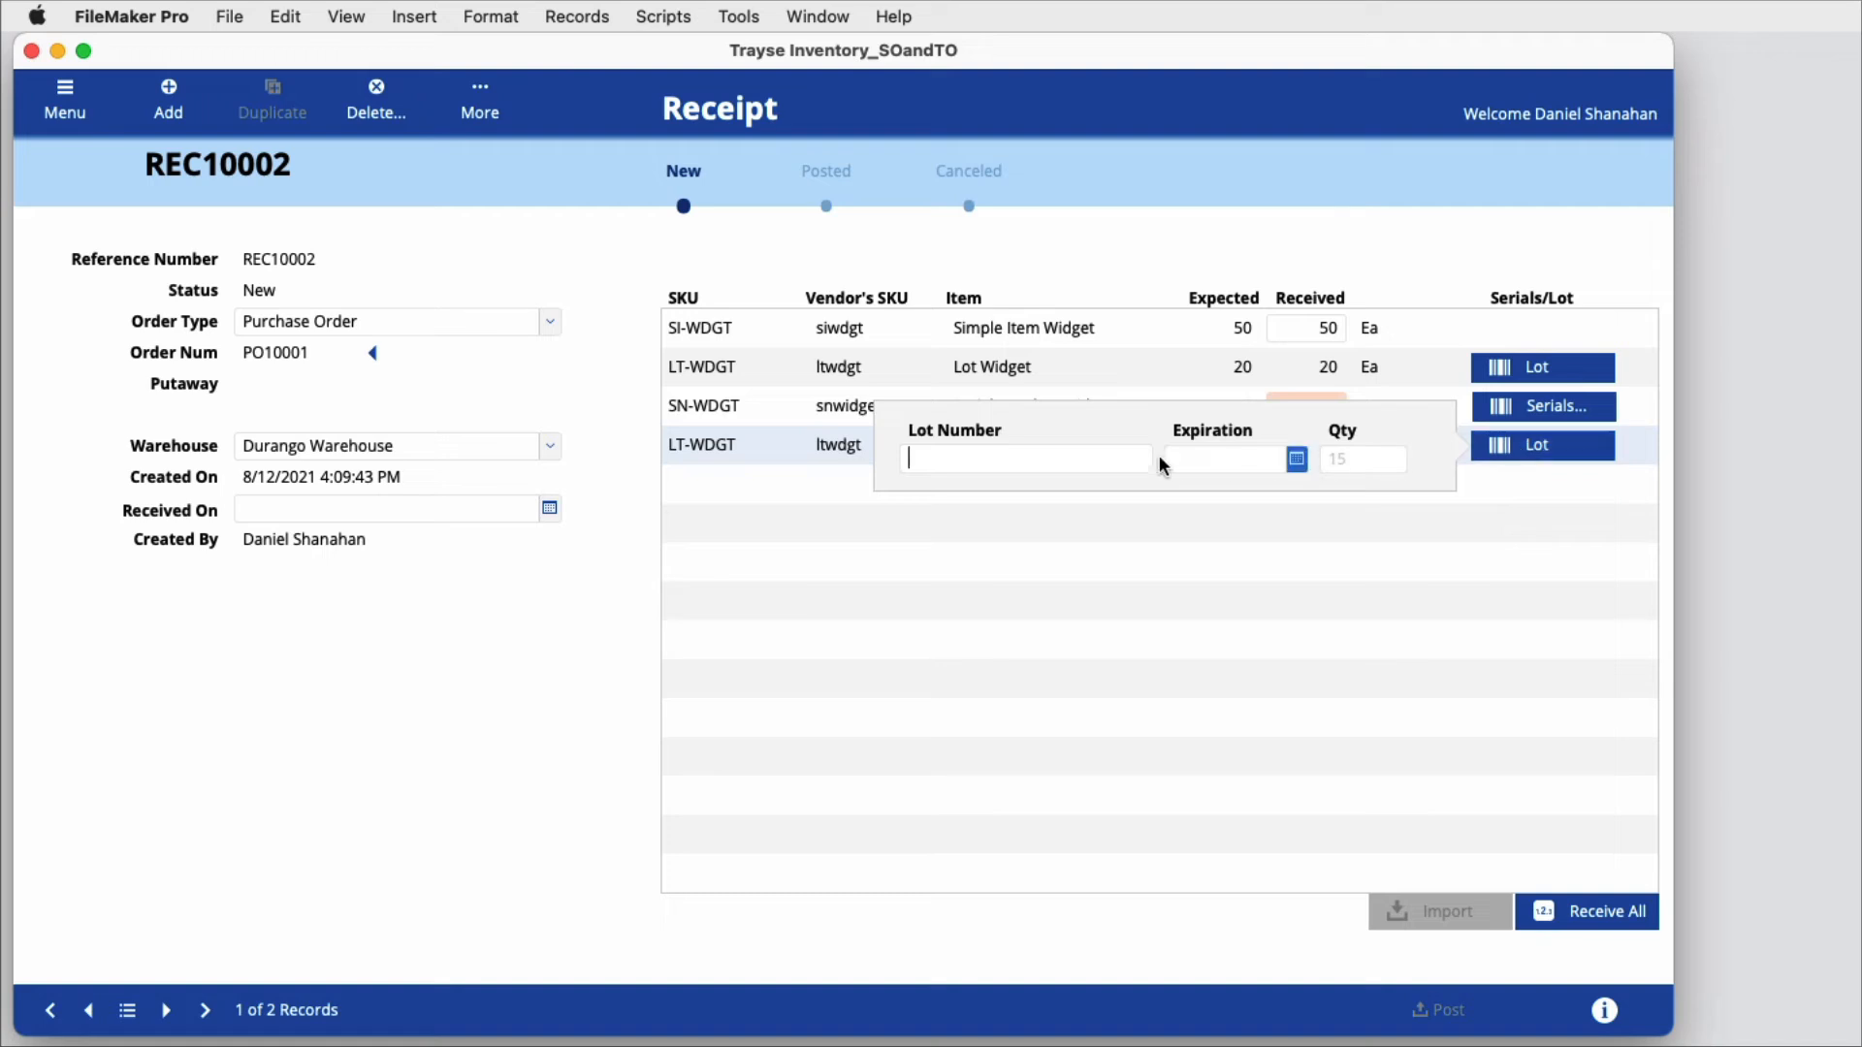
{"action": "type", "text": "LT5"}
{"action": "left_click", "coordinate": [1296, 458]}
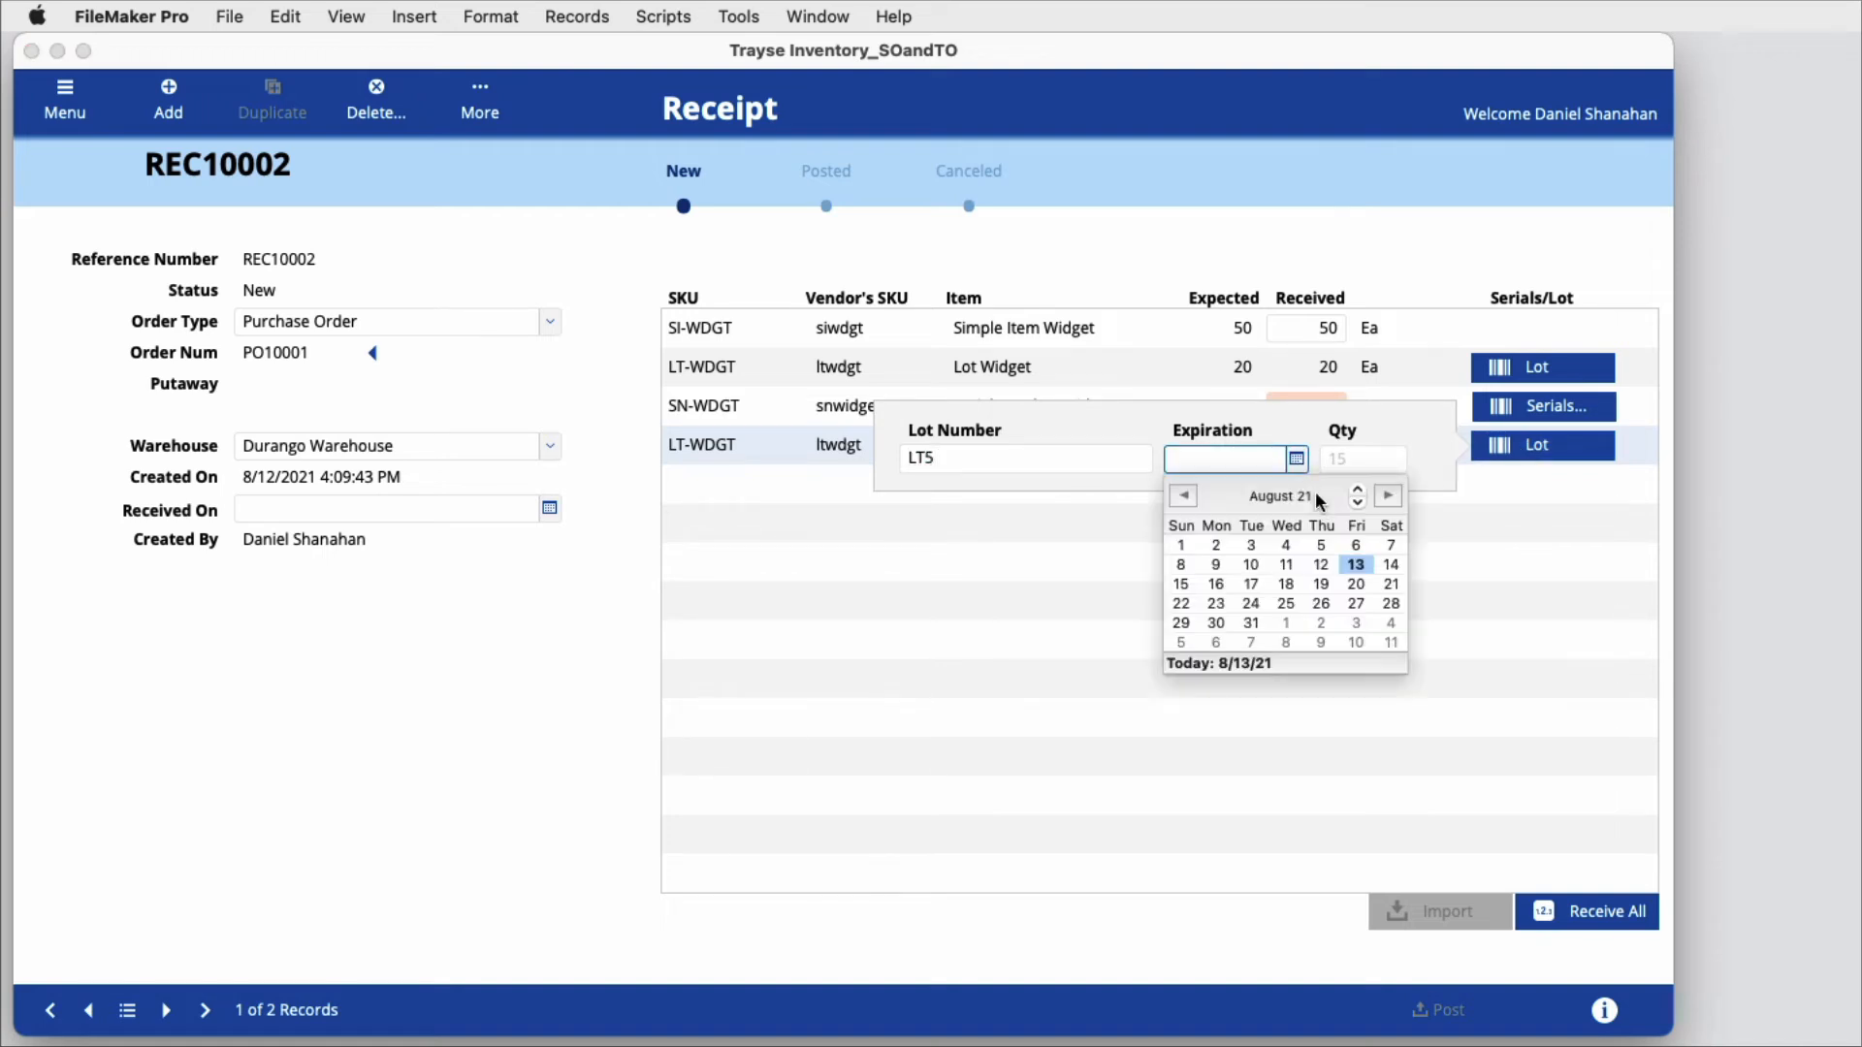
{"action": "left_click", "coordinate": [1355, 489]}
{"action": "left_click", "coordinate": [1322, 601]}
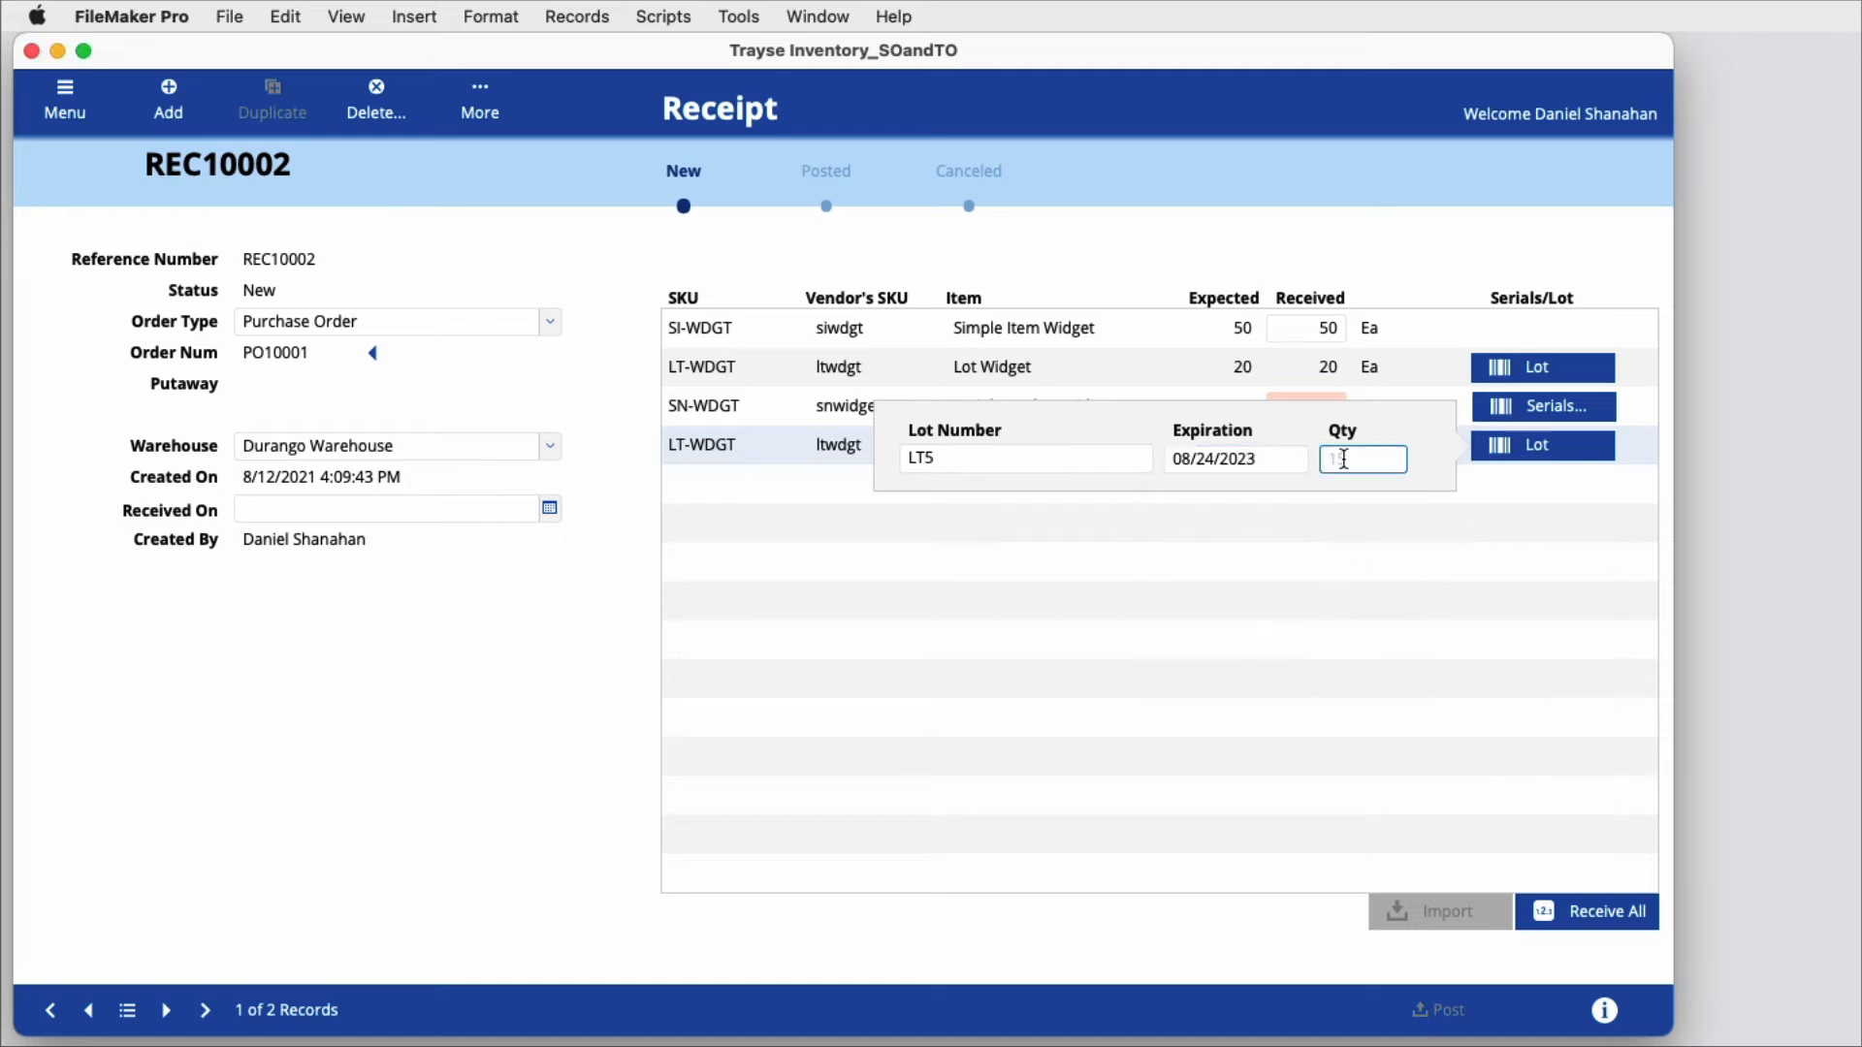
{"action": "type", "text": "15"}
{"action": "key", "text": "Return"}
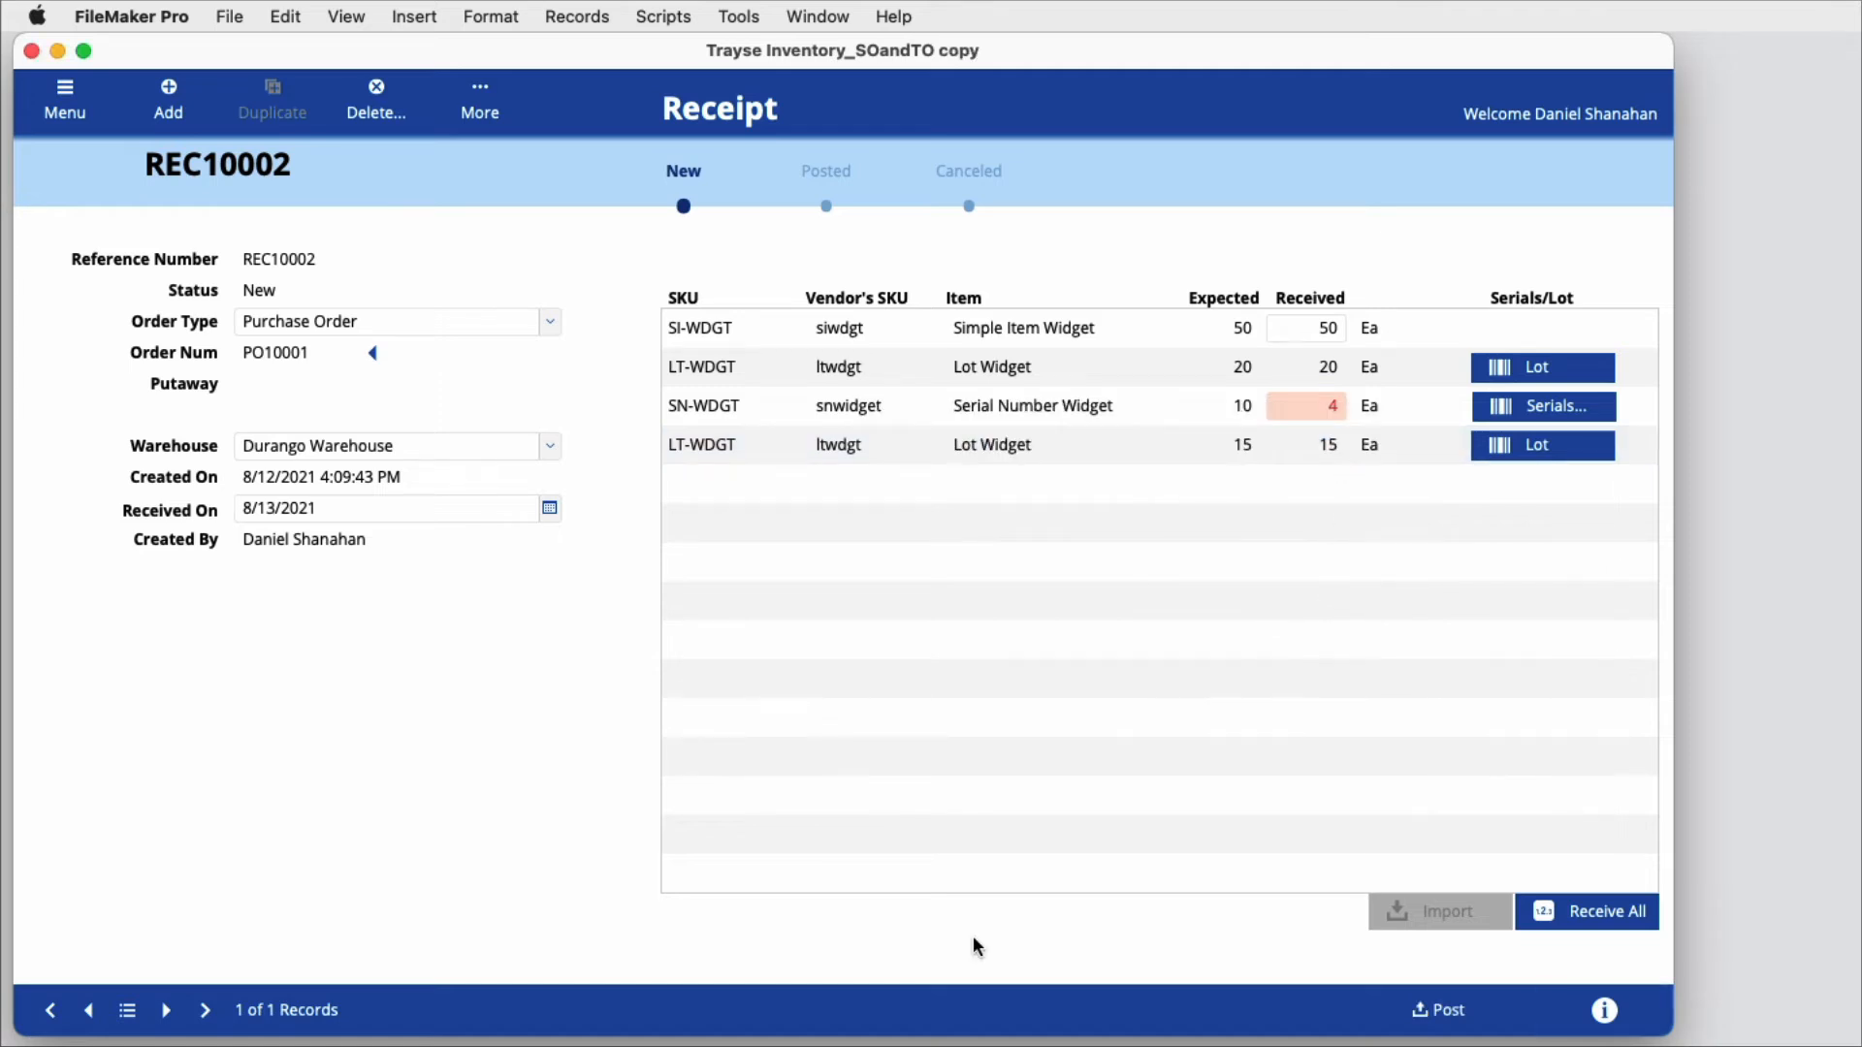
Post the receipt, dismiss the message and open the related purchase order.
{"action": "left_click", "coordinate": [1399, 1020]}
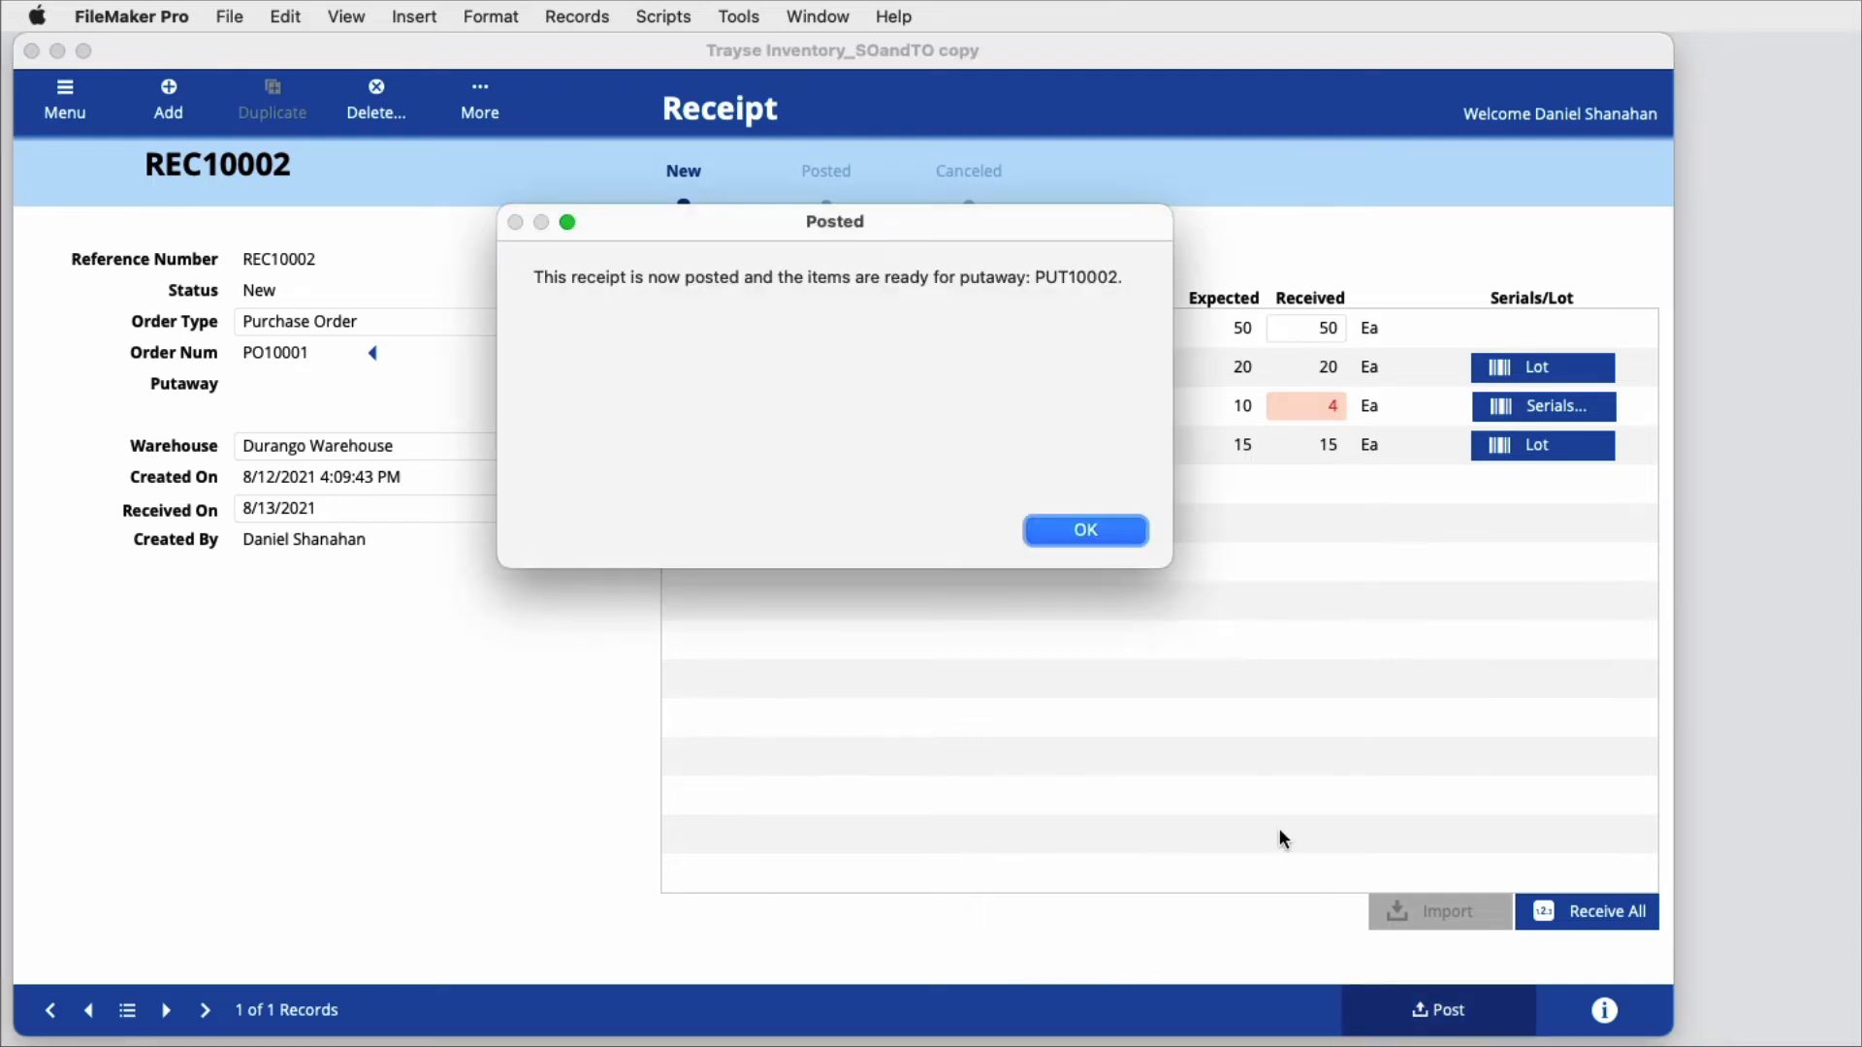
{"action": "left_click", "coordinate": [1086, 537]}
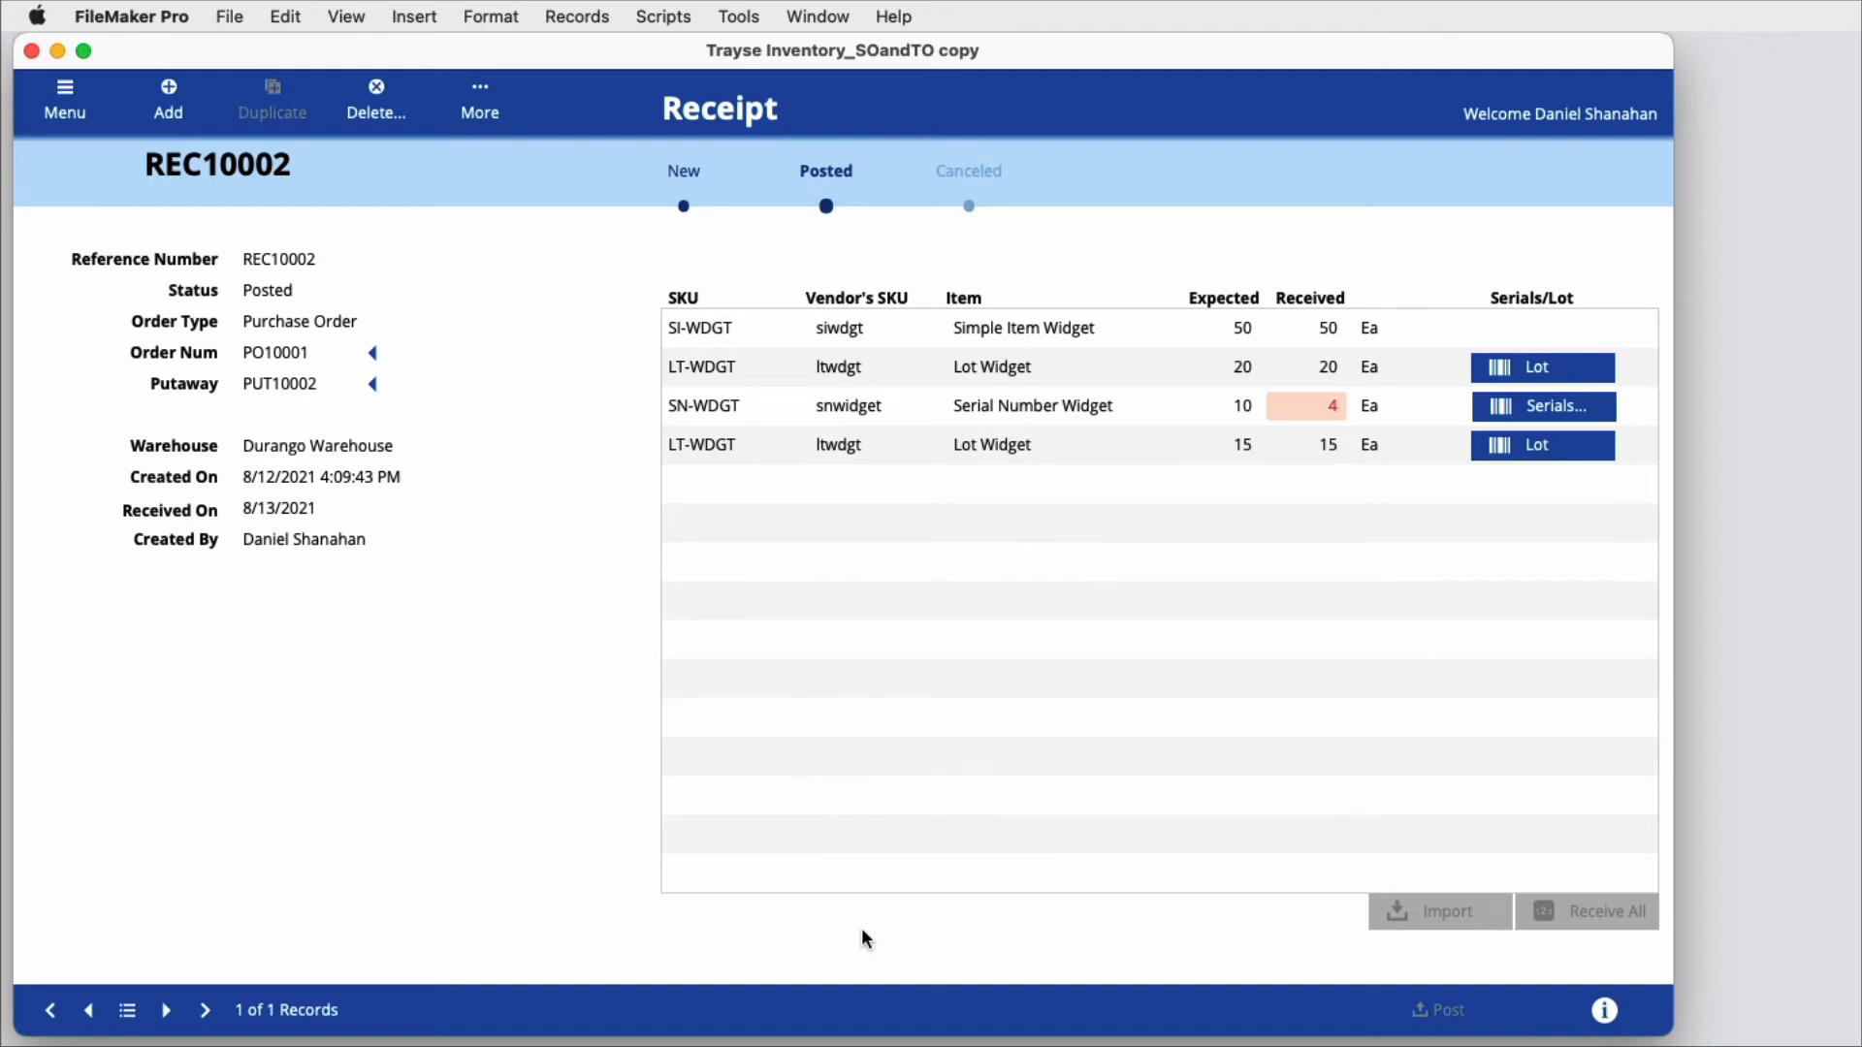
{"action": "left_click", "coordinate": [374, 355]}
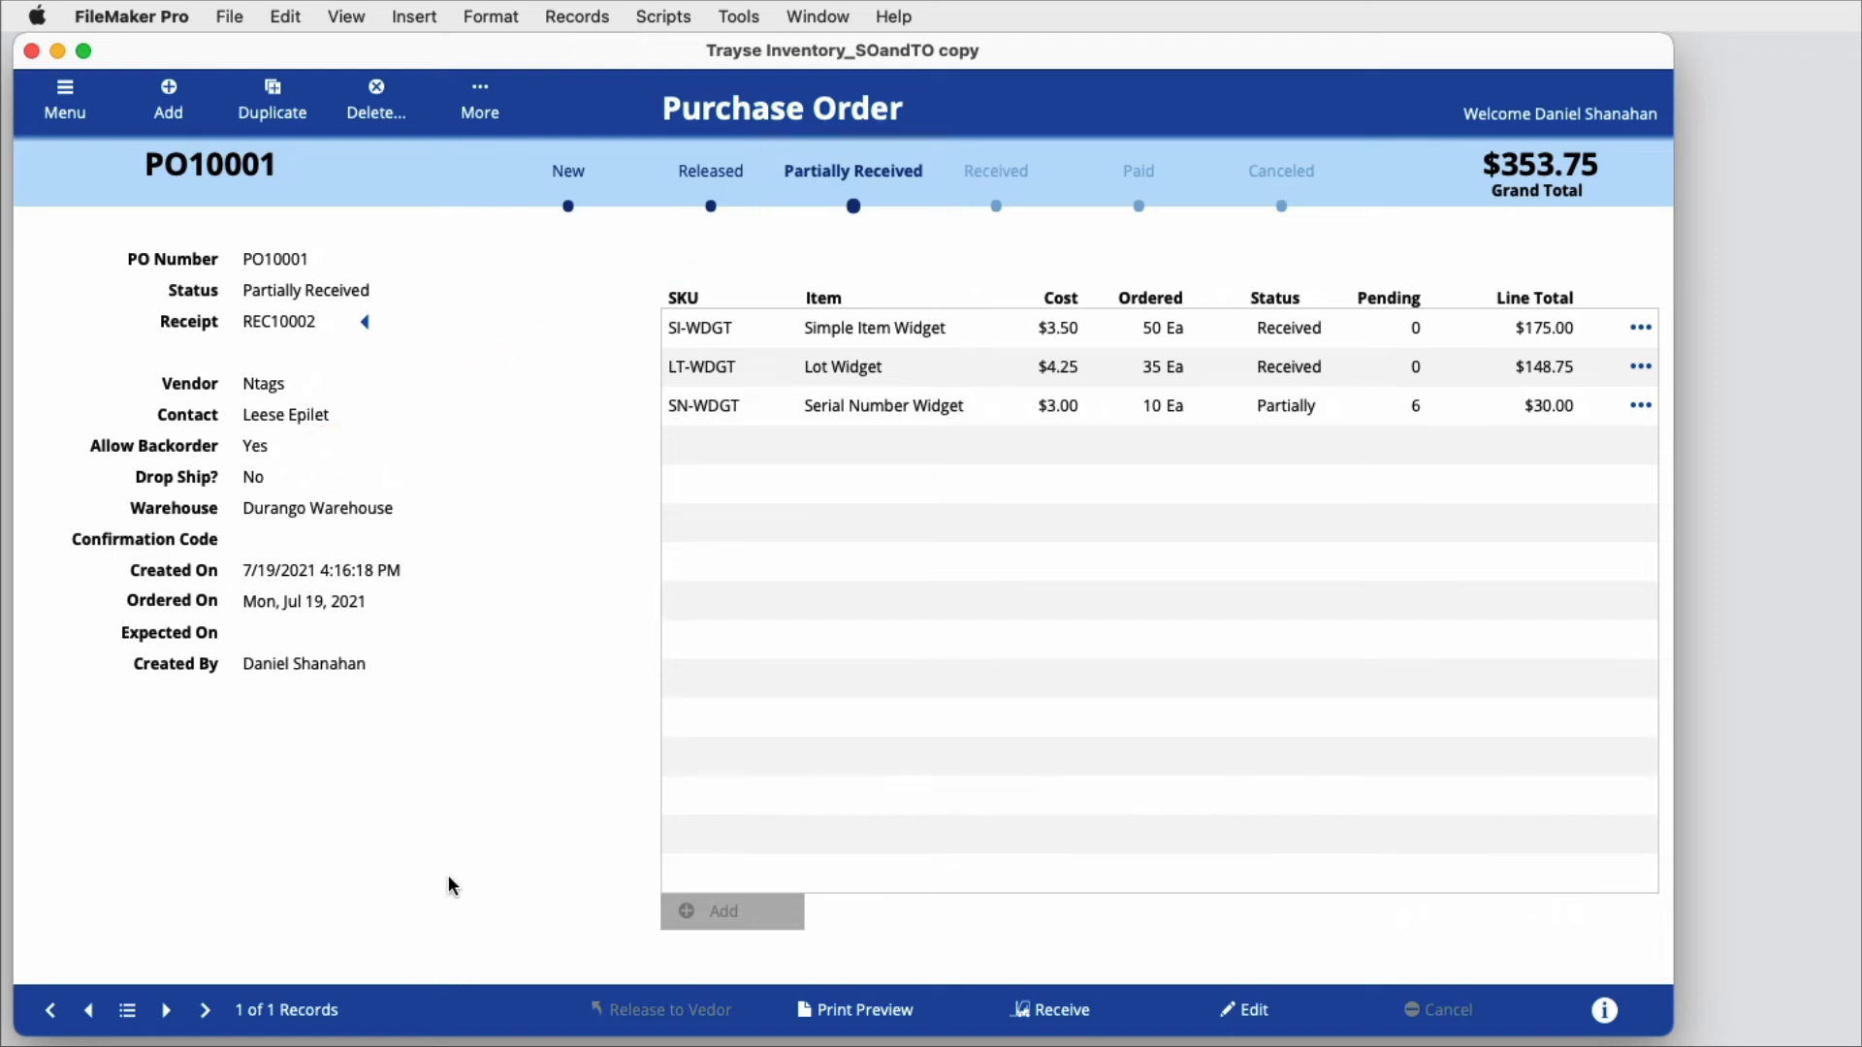
Create another receipt from the partially received purchase order and open that receipt.
{"action": "left_click", "coordinate": [1039, 1004]}
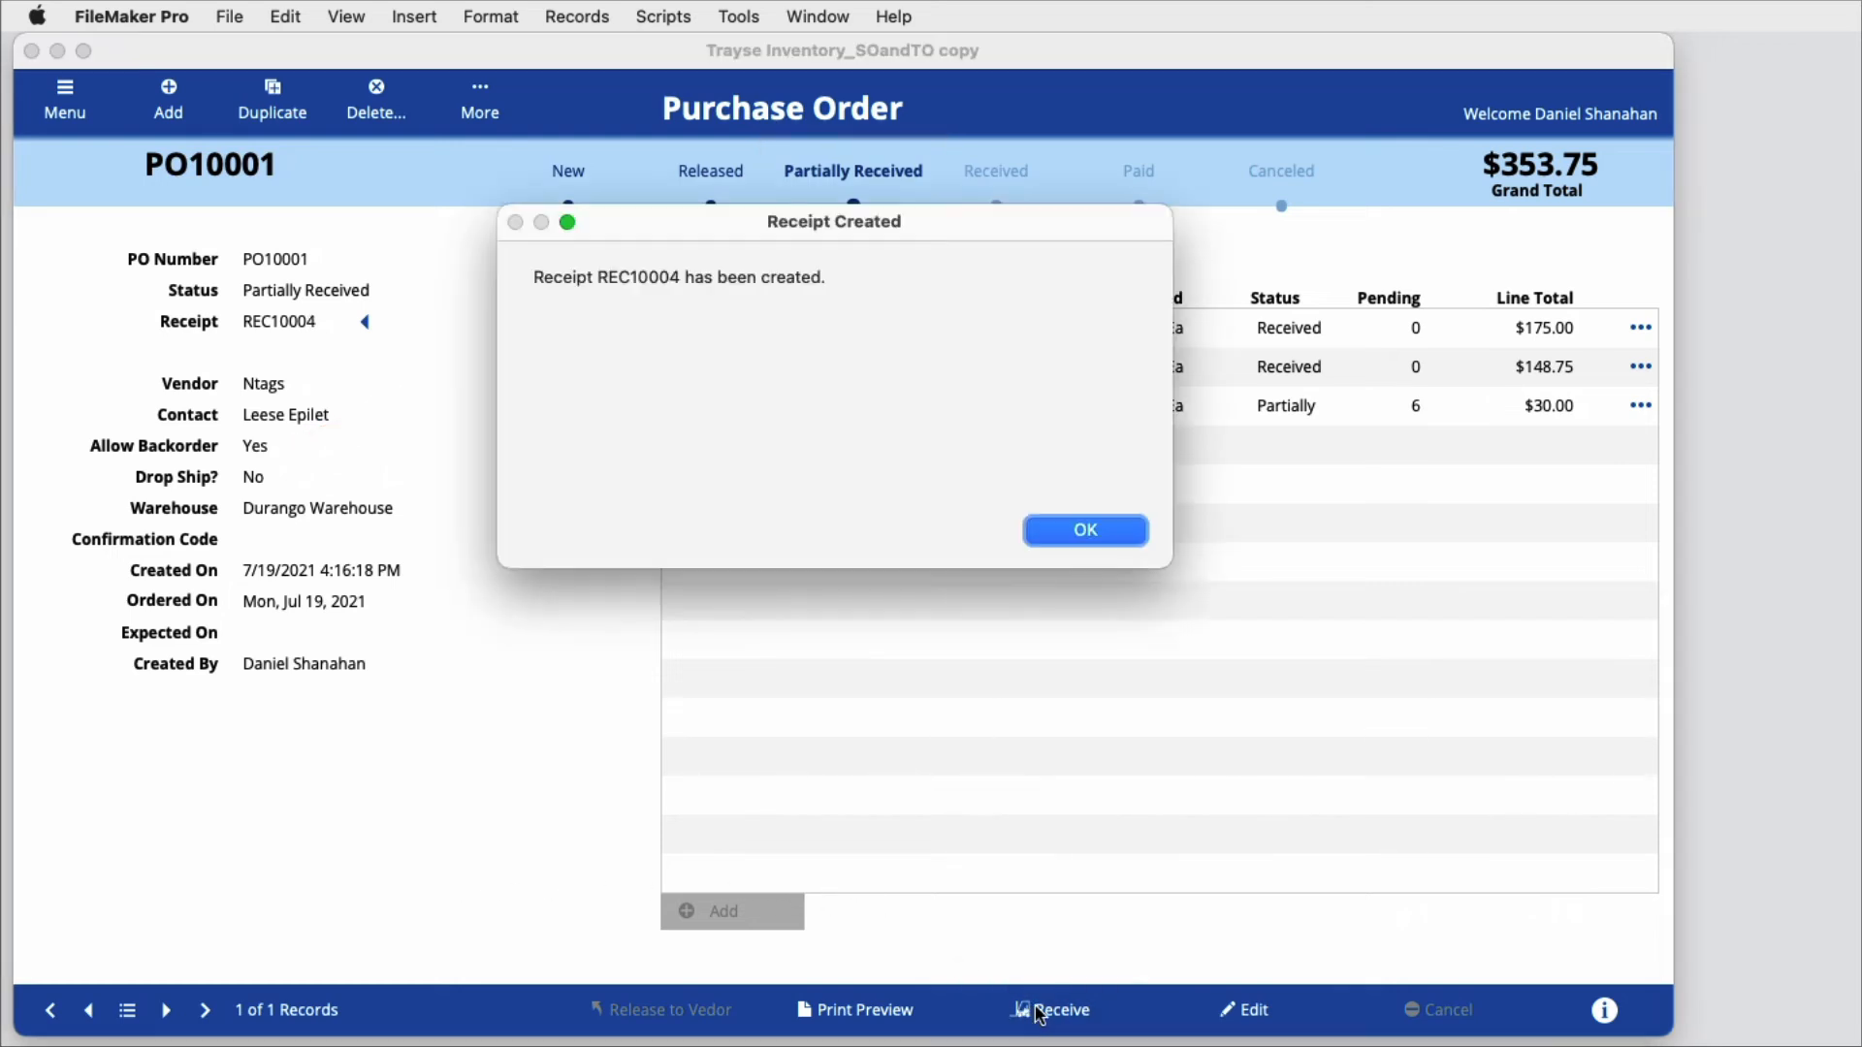
{"action": "left_click", "coordinate": [1072, 529]}
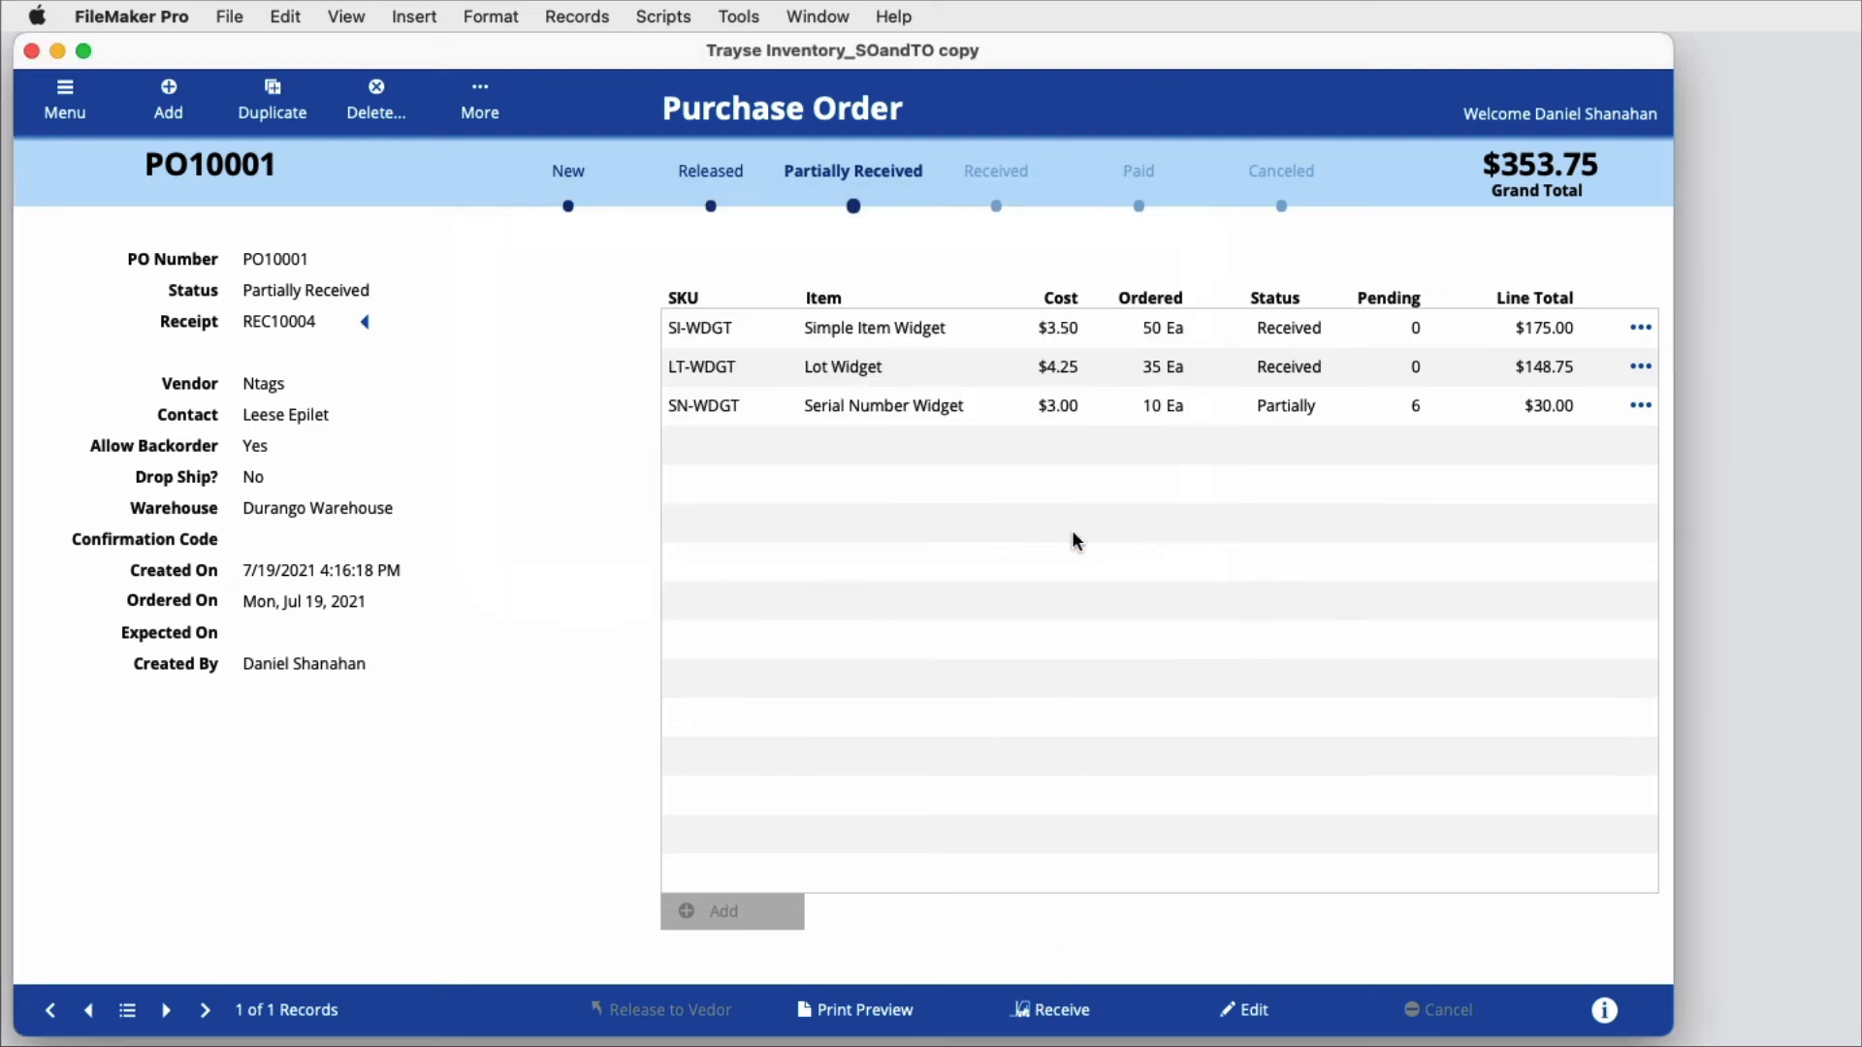
{"action": "left_click", "coordinate": [365, 322]}
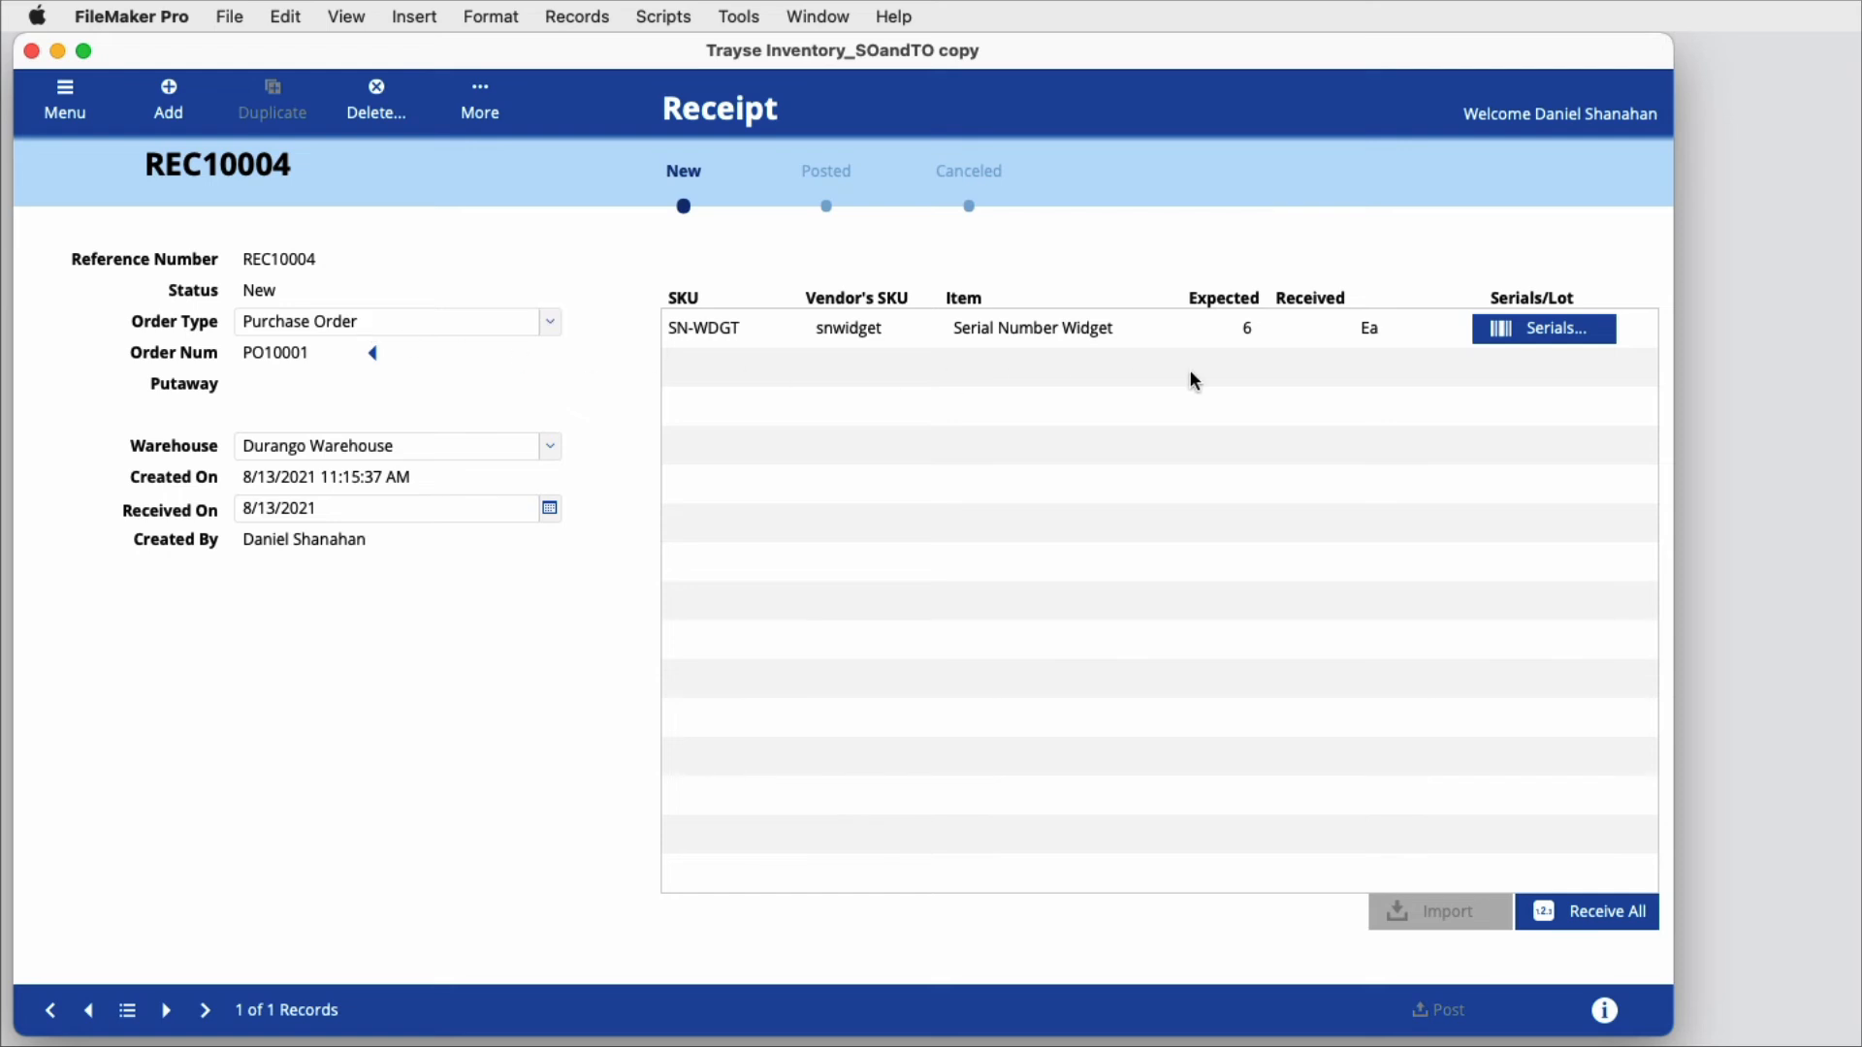
Enter serial numbers 1005 and 1006, separated by a comma, for the Serial Number Widget on the new receipt.
{"action": "left_click", "coordinate": [1514, 329]}
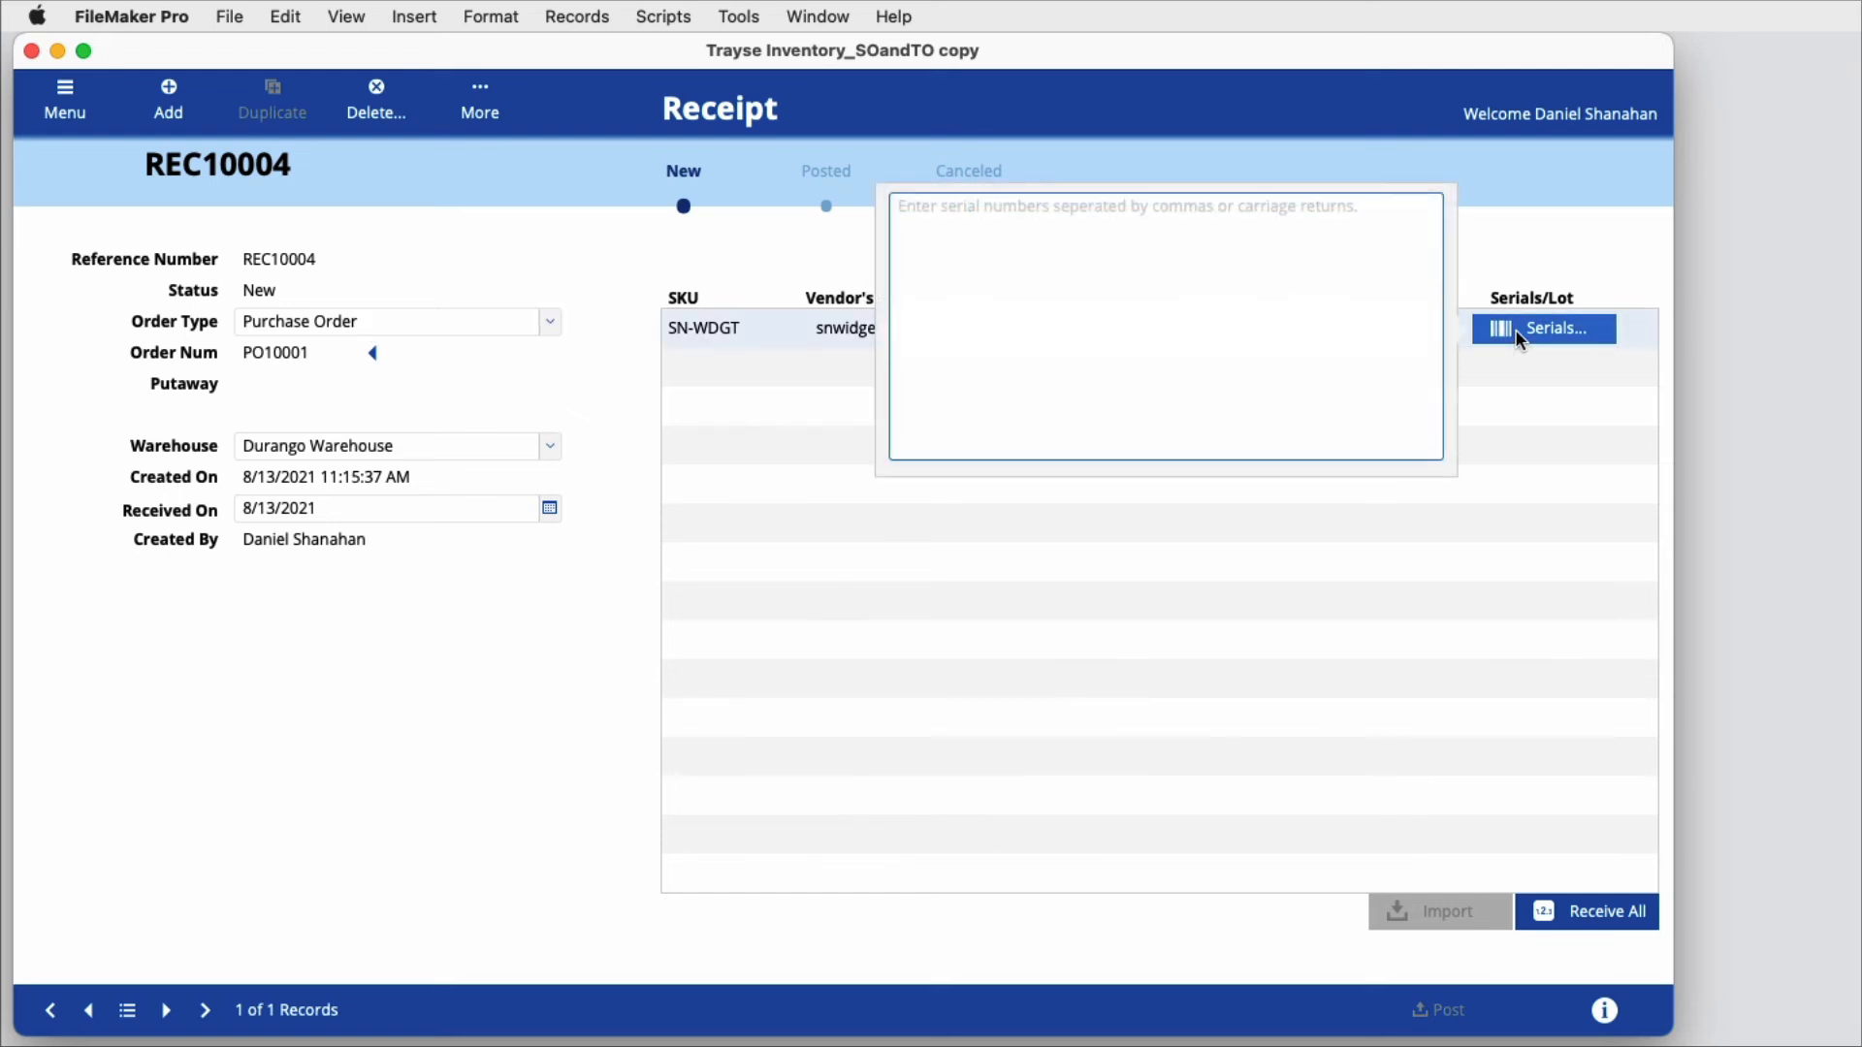
{"action": "type", "text": "1005"}
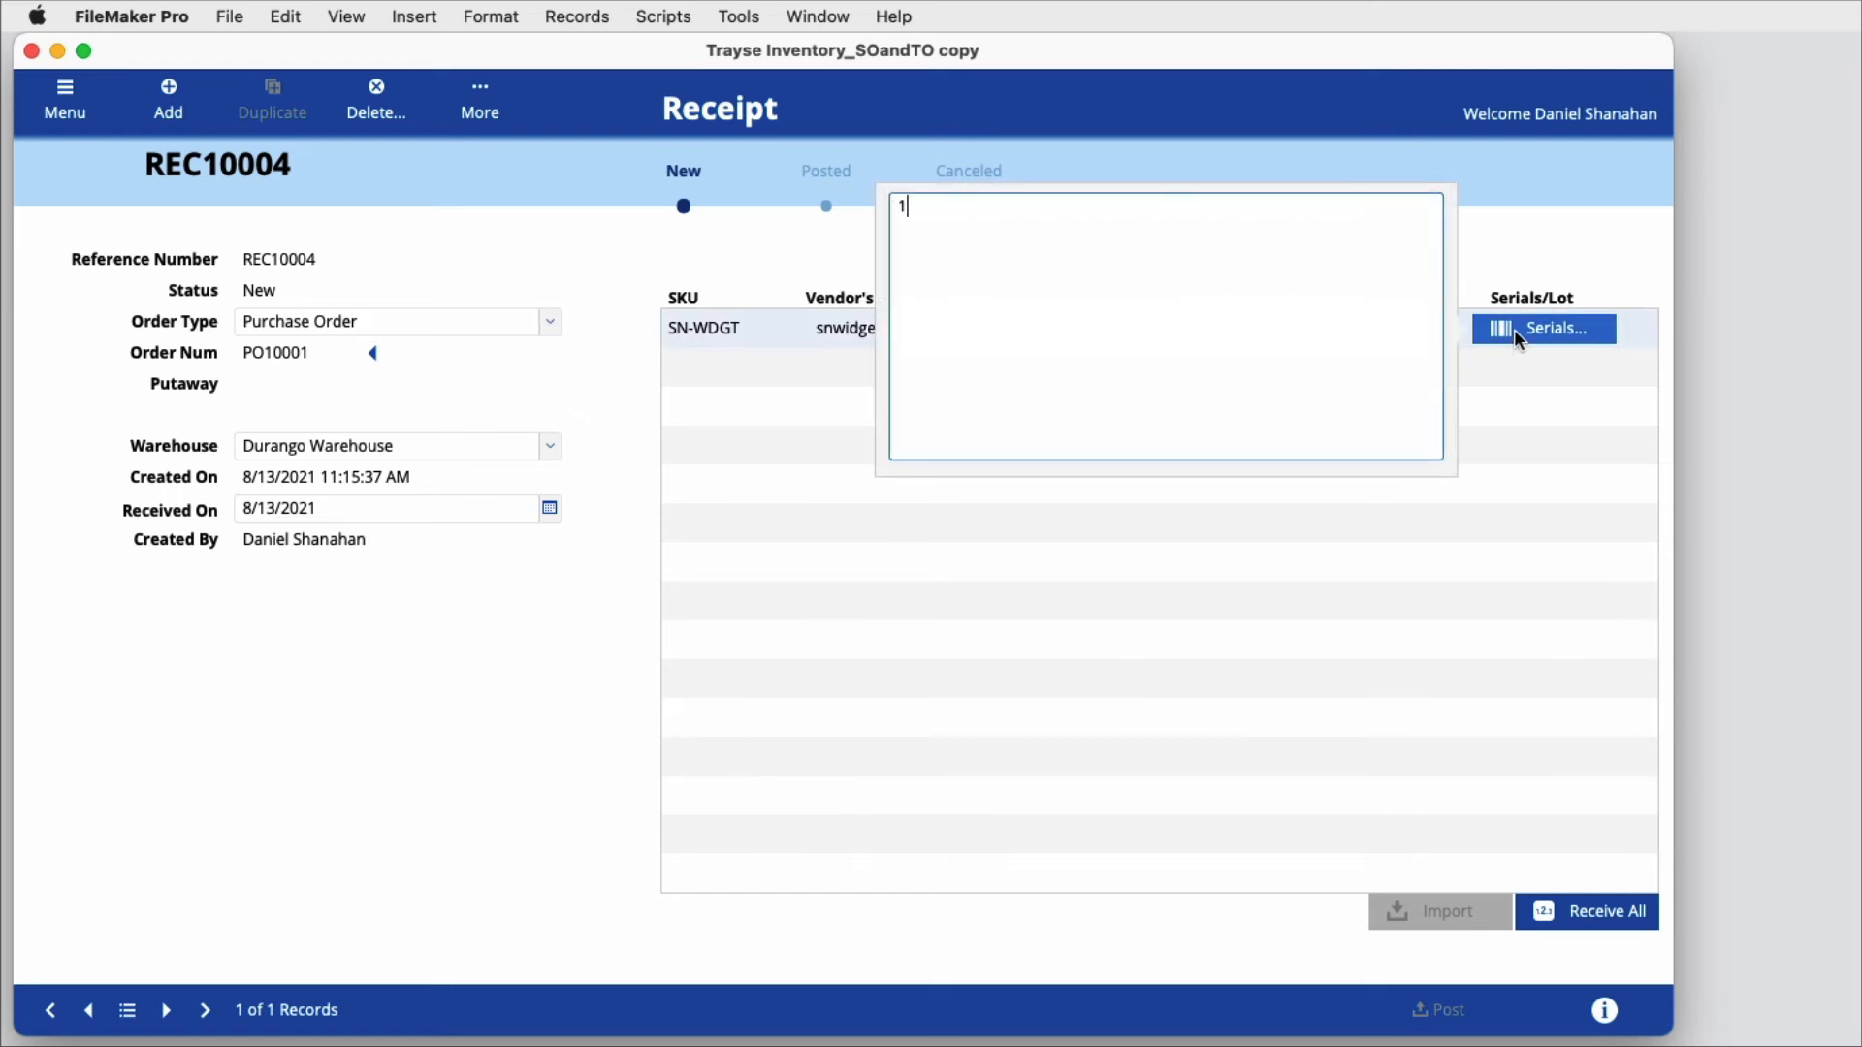
{"action": "type", "text": ", 1006"}
{"action": "left_click", "coordinate": [1532, 246]}
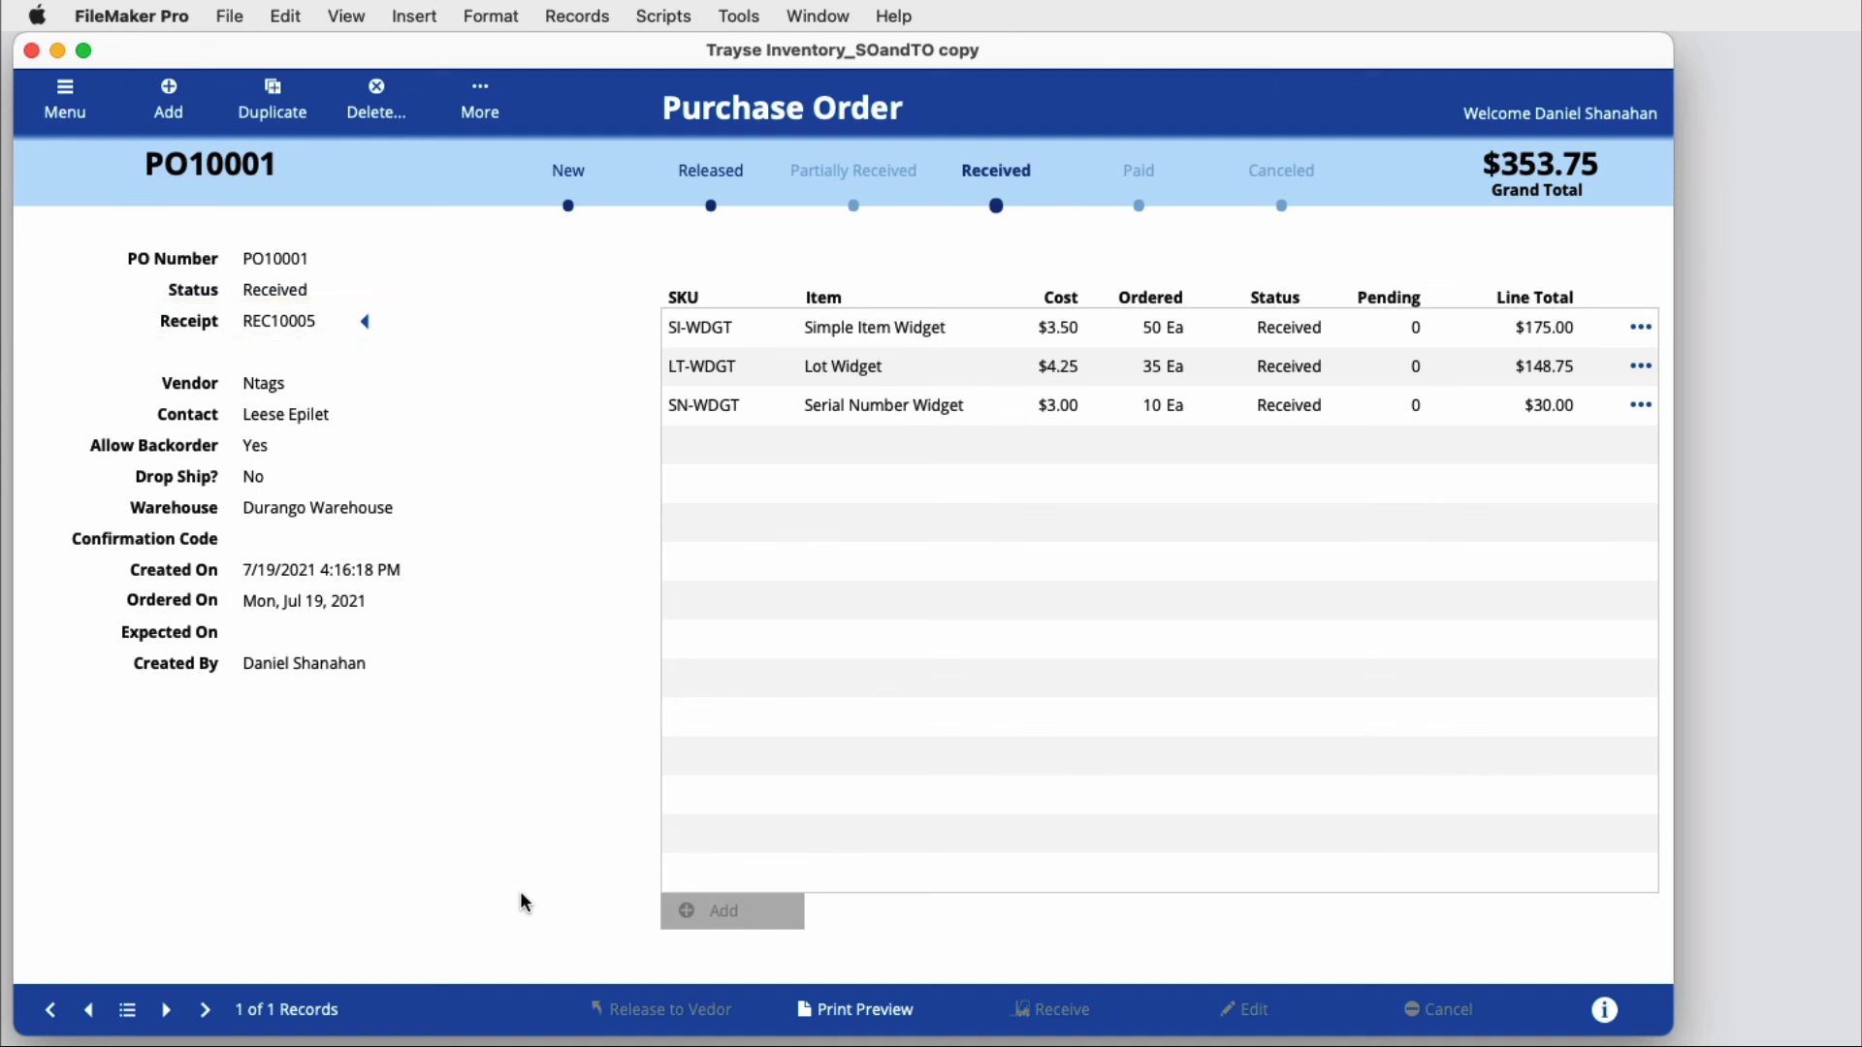
Display the receipt history of the fully received purchase order.
{"action": "left_click", "coordinate": [477, 96]}
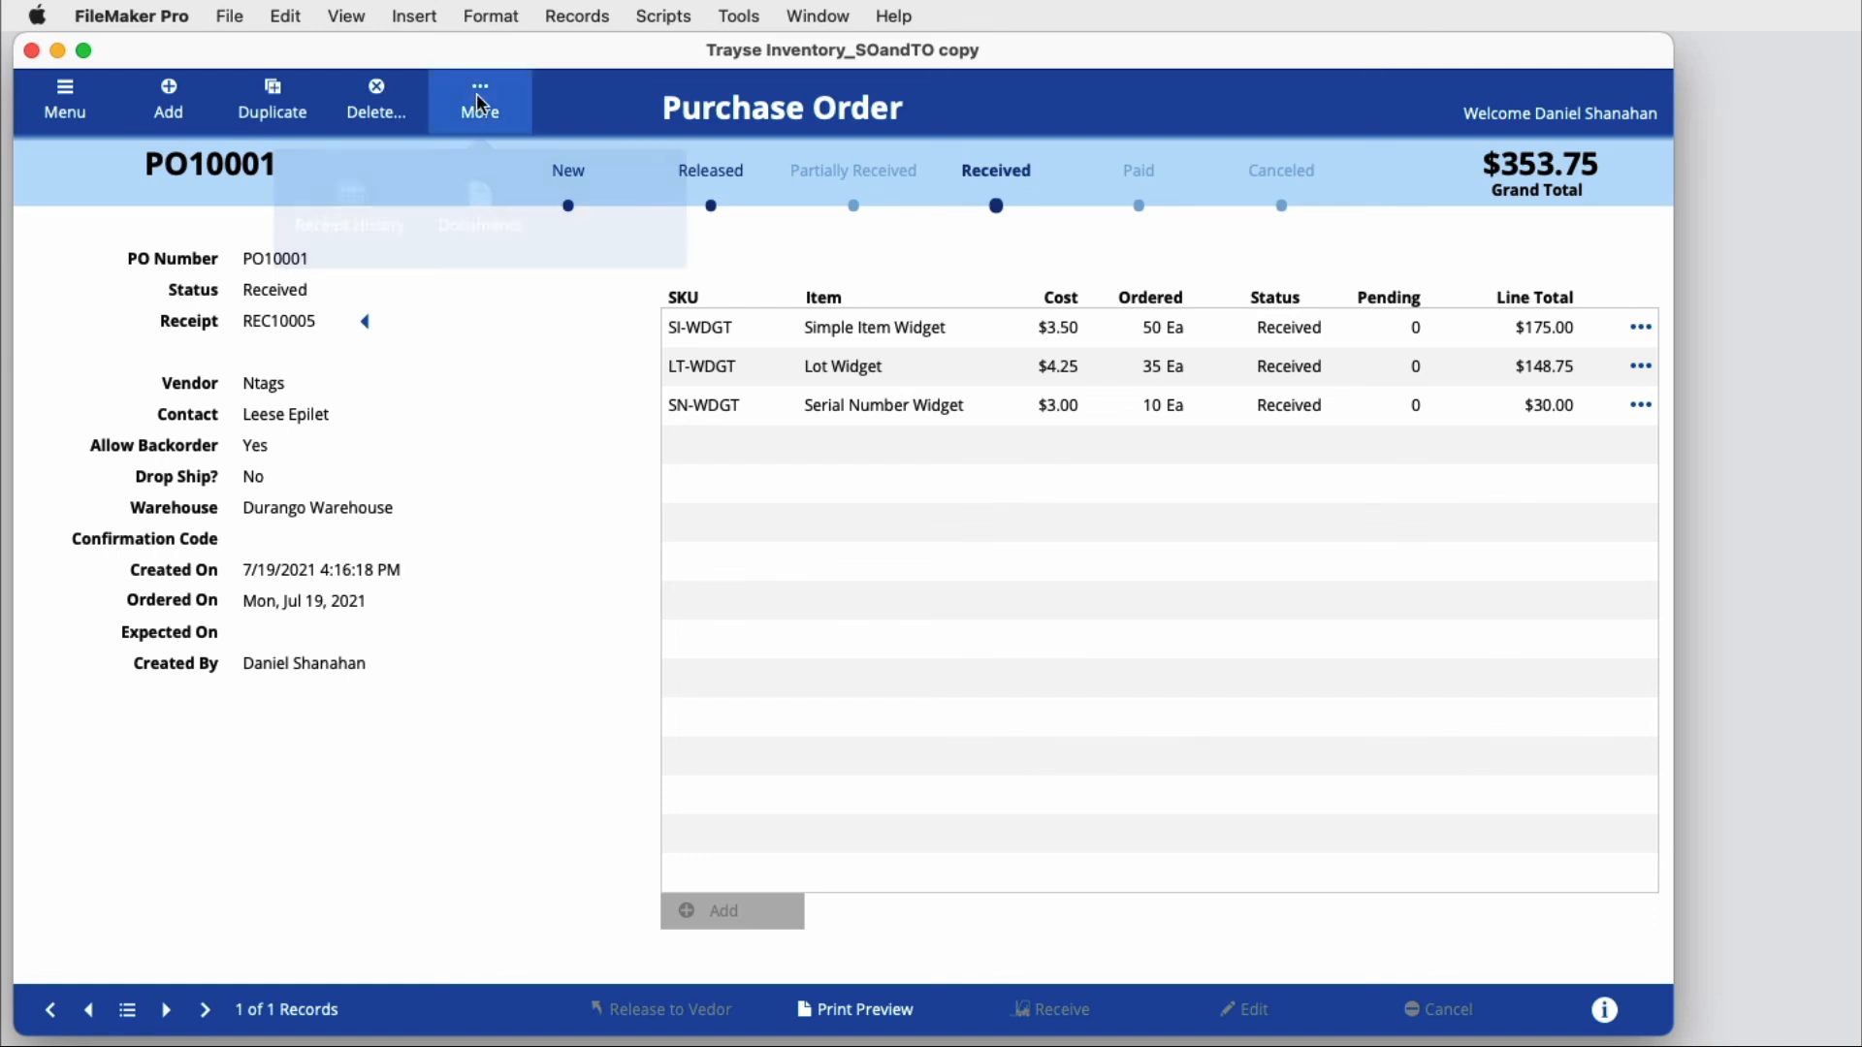
{"action": "left_click", "coordinate": [351, 193]}
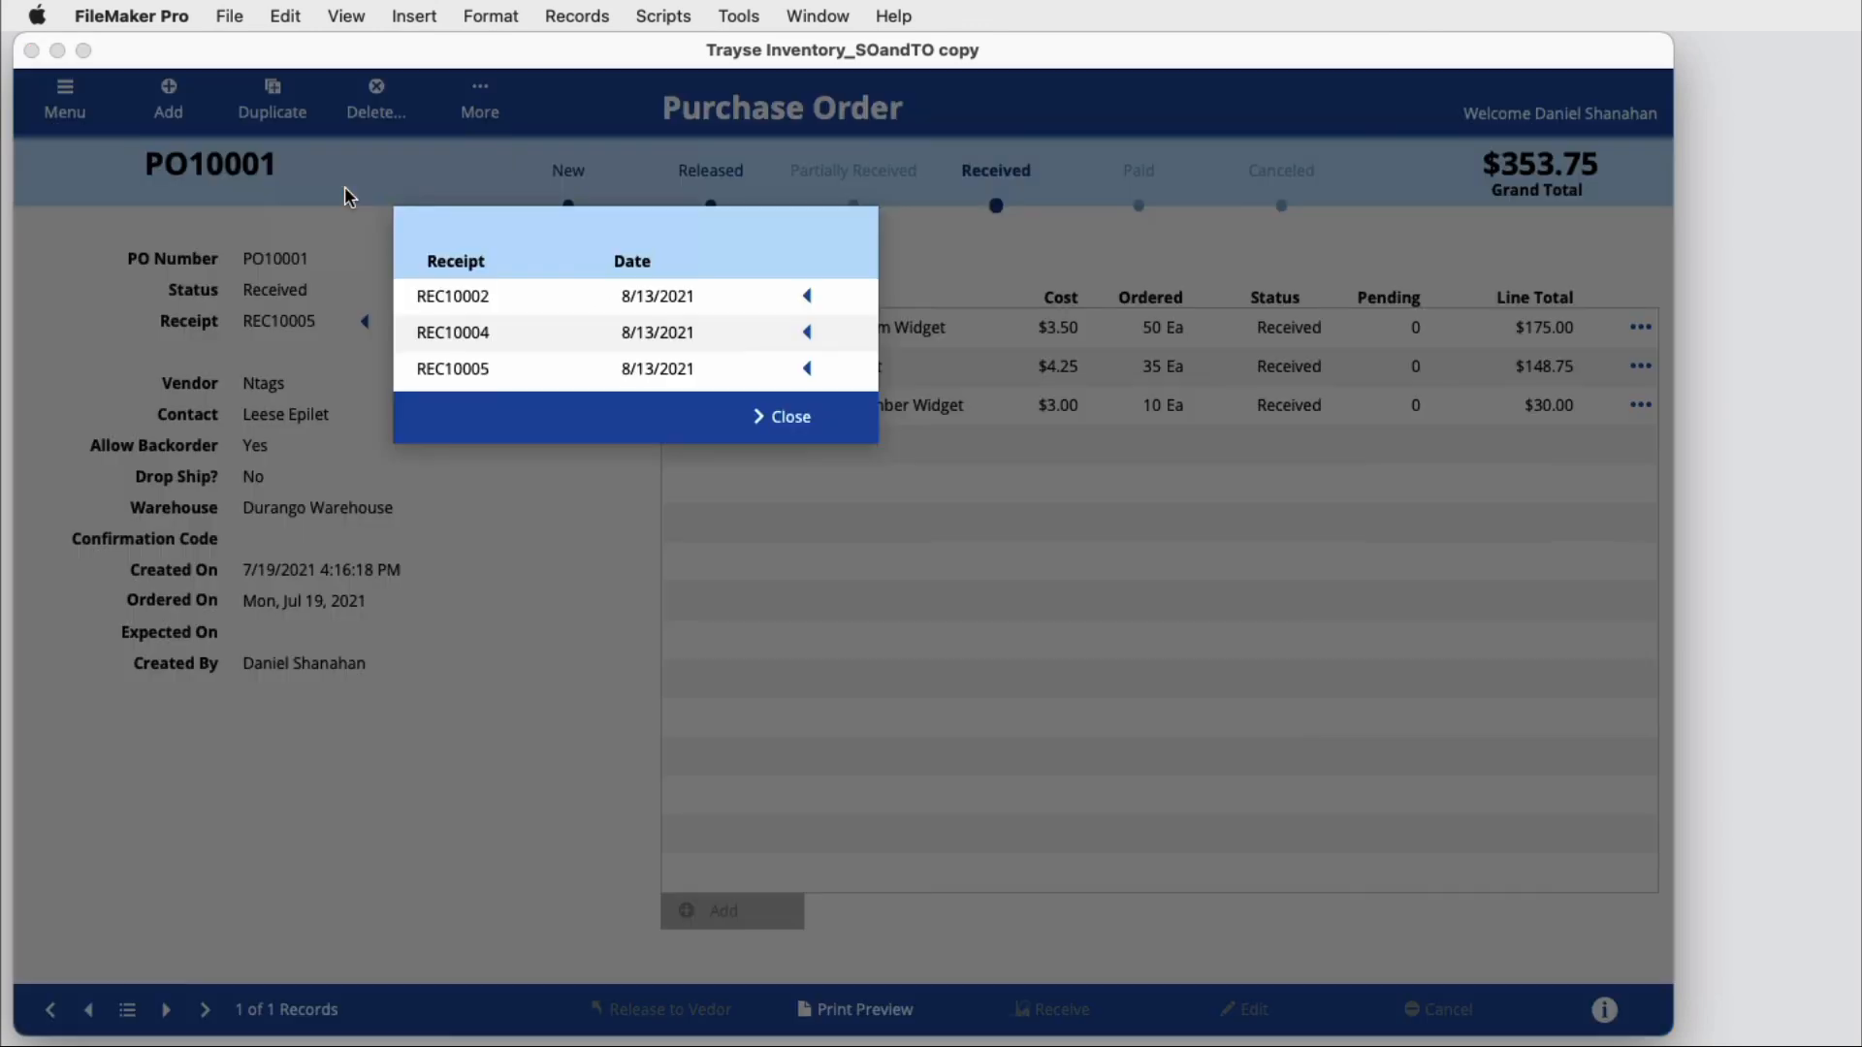